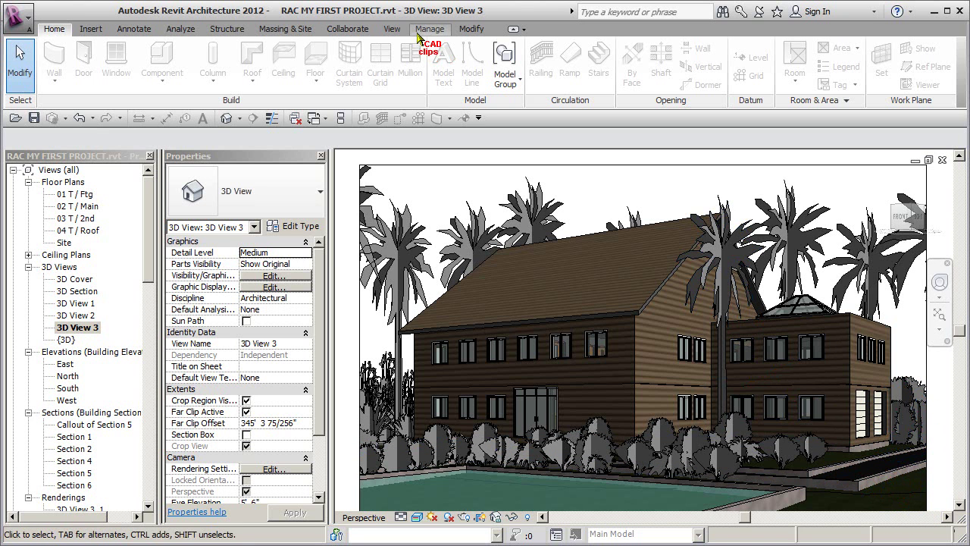
Step: Close all other open views and open the Site floor plan
left_click(392, 29)
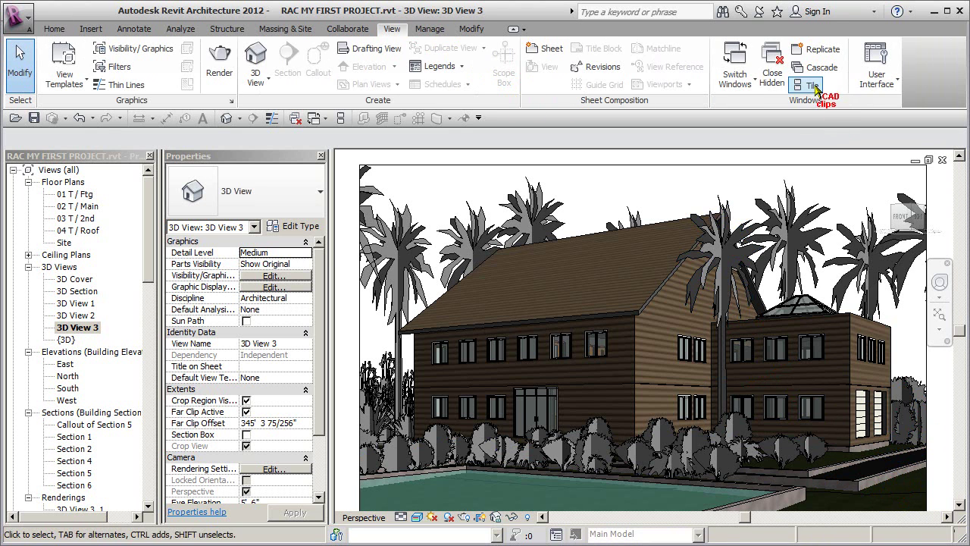
left_click(771, 76)
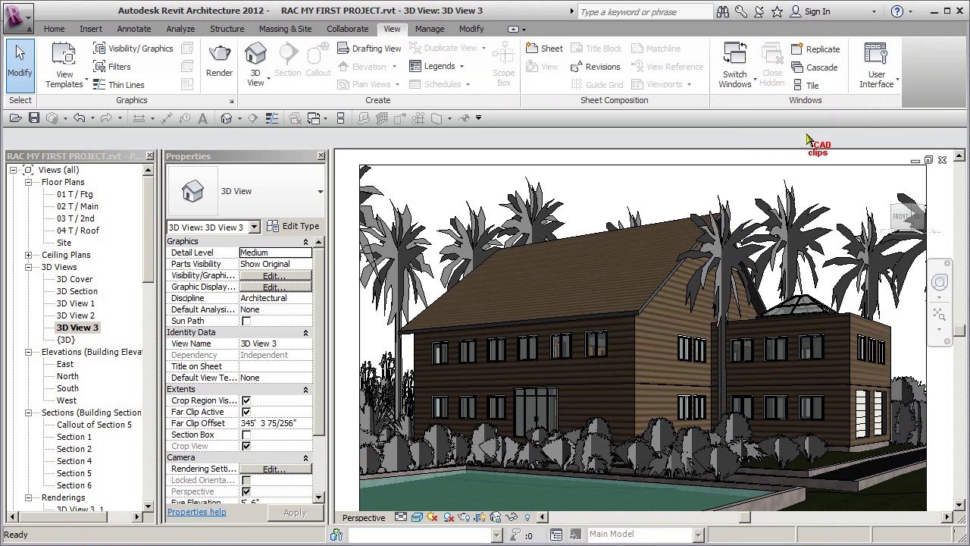
double_click(65, 243)
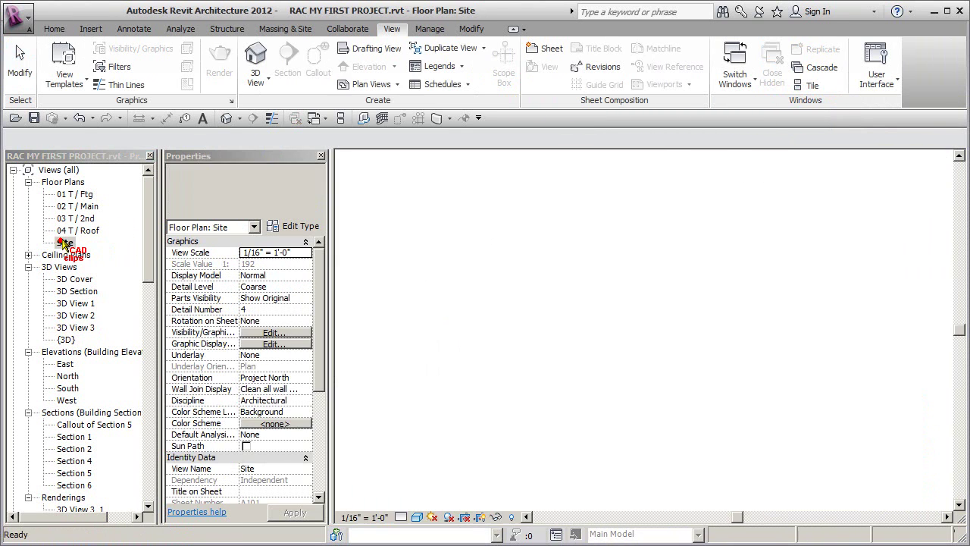
Step: Tile the Site plan beside 3D View 3, centre the house, and orbit the 3D view to show the side wing
left_click(813, 87)
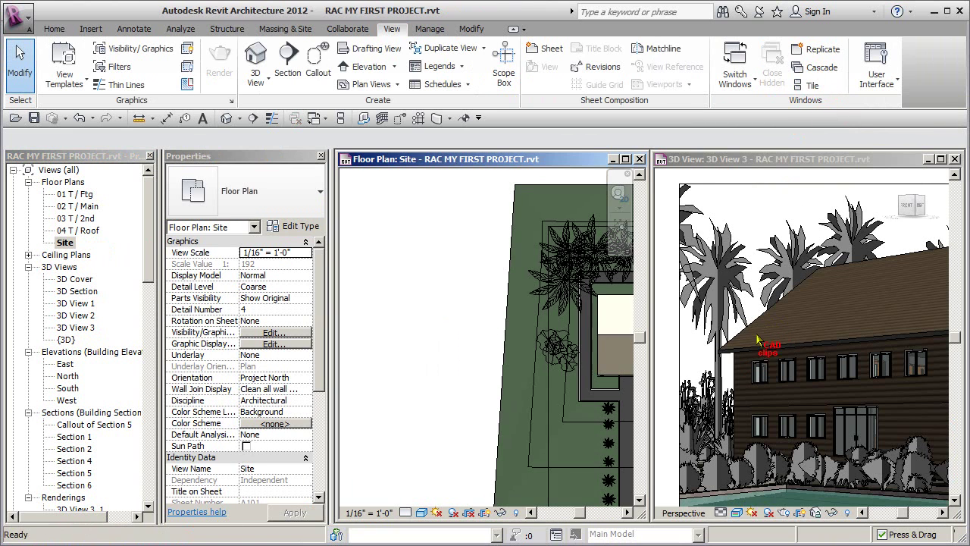
left_click(453, 383)
middle_click_drag(422, 364, 336, 356)
left_click(532, 491)
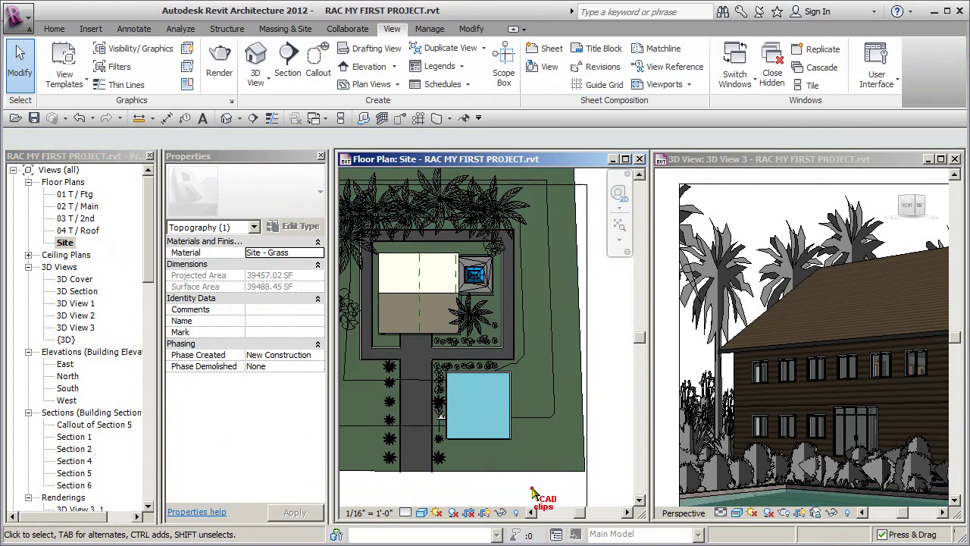
left_click(837, 438)
scroll(773, 419, "down", 2)
middle_click_drag(771, 416, 767, 430, "shift")
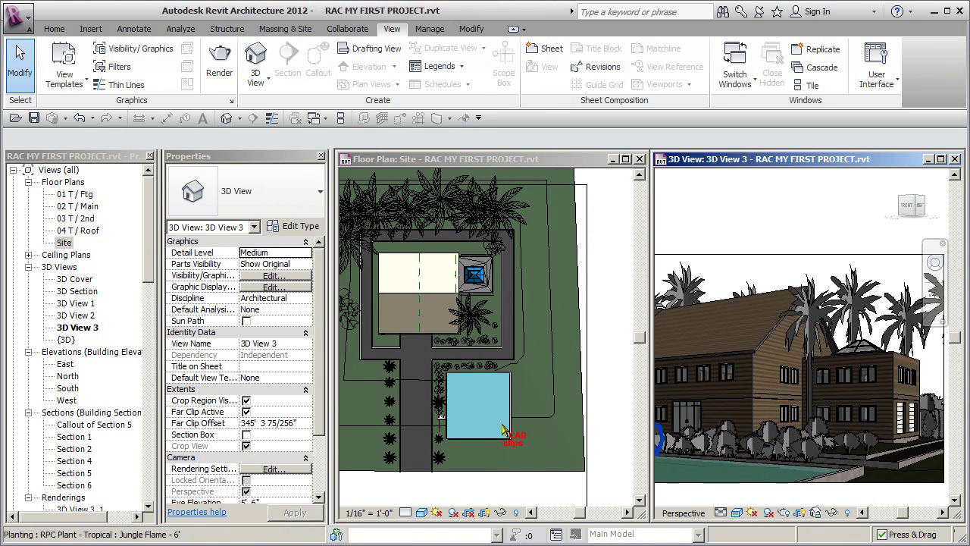
left_click(544, 320)
left_click(543, 314)
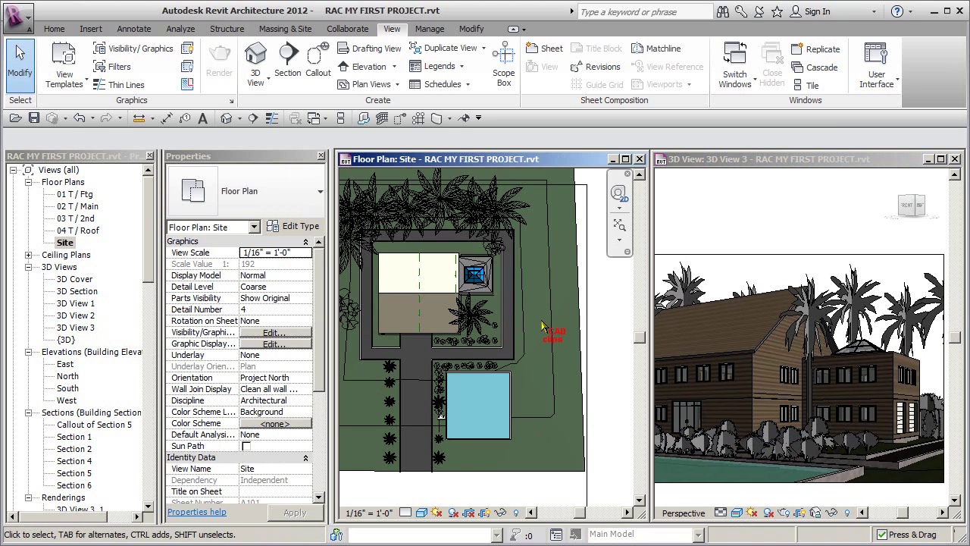
Step: Show 3D View 3's camera in the Site plan
right_click(82, 328)
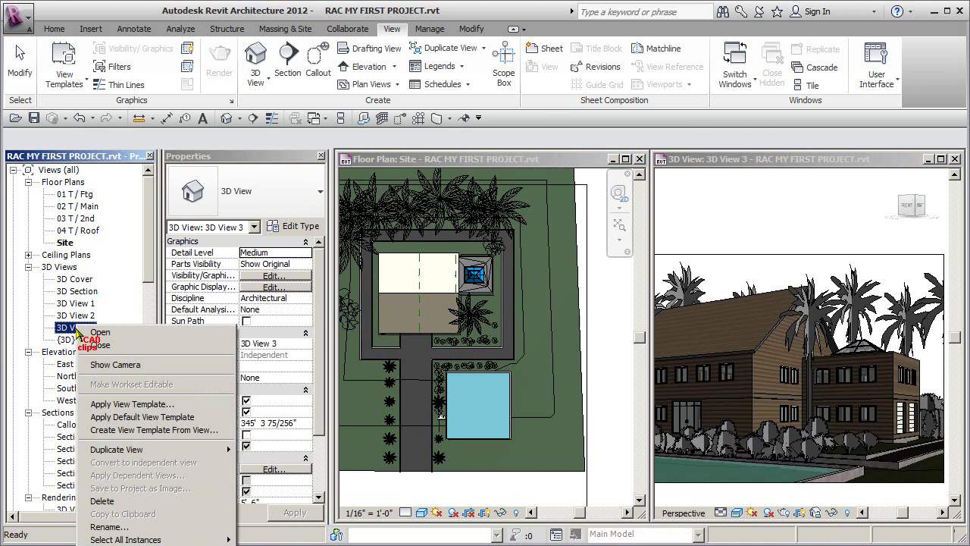
left_click(112, 365)
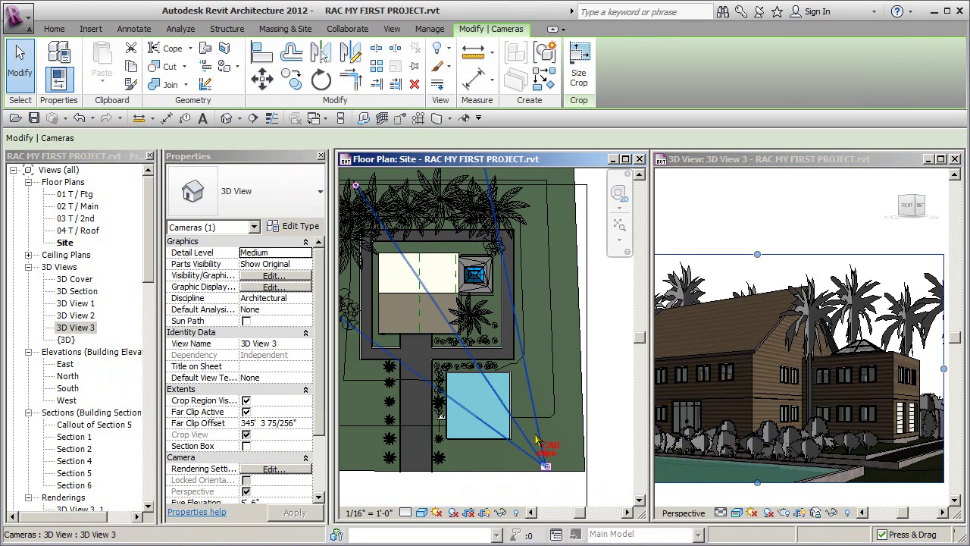
left_click(536, 294)
Step: Drag the Jungle Flame plant from left of the pool to below its lower-right corner
scroll(504, 375, "up", 4)
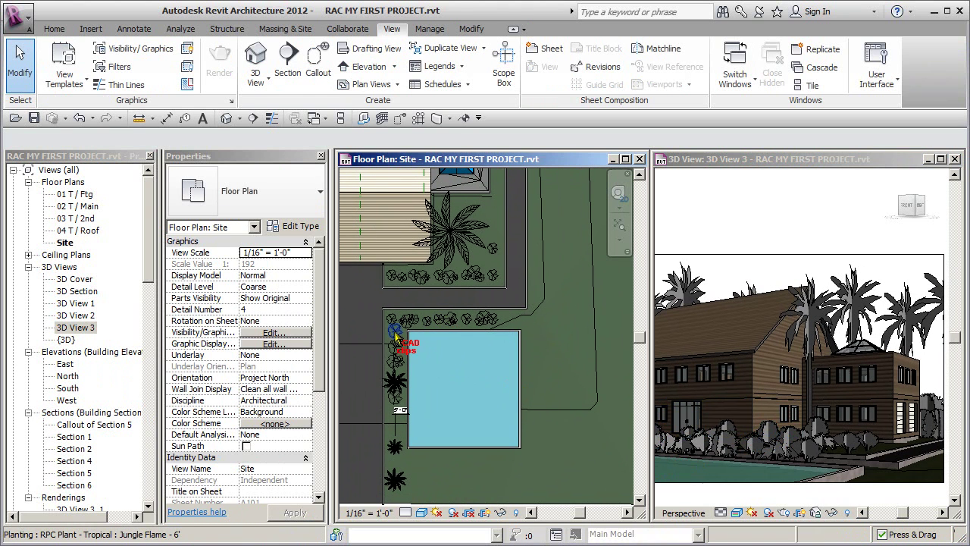
left_click(401, 346)
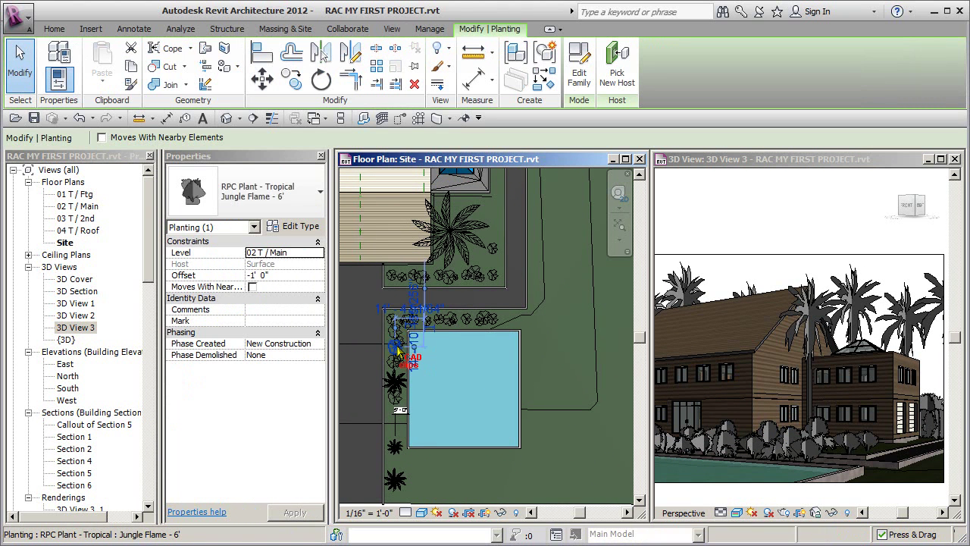
left_click_drag(399, 350, 458, 459)
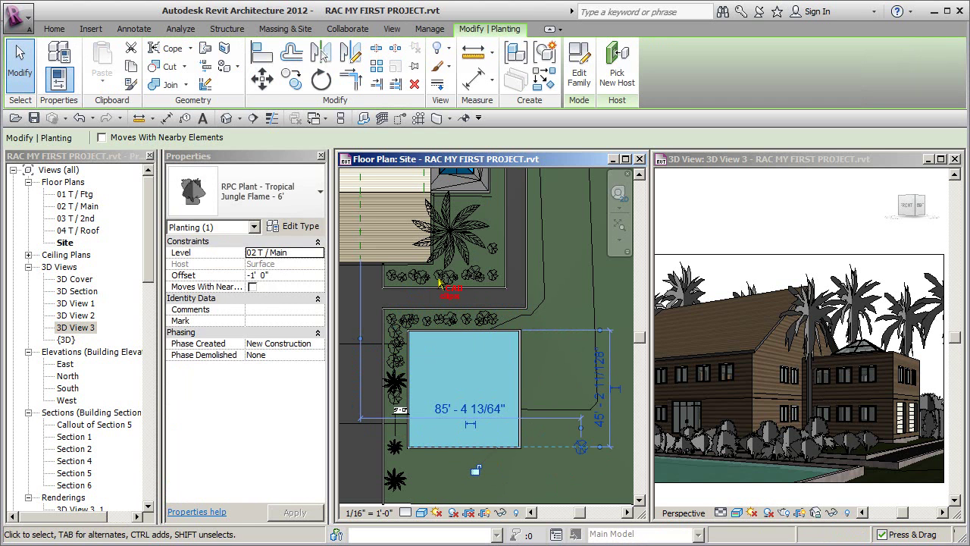
left_click(303, 227)
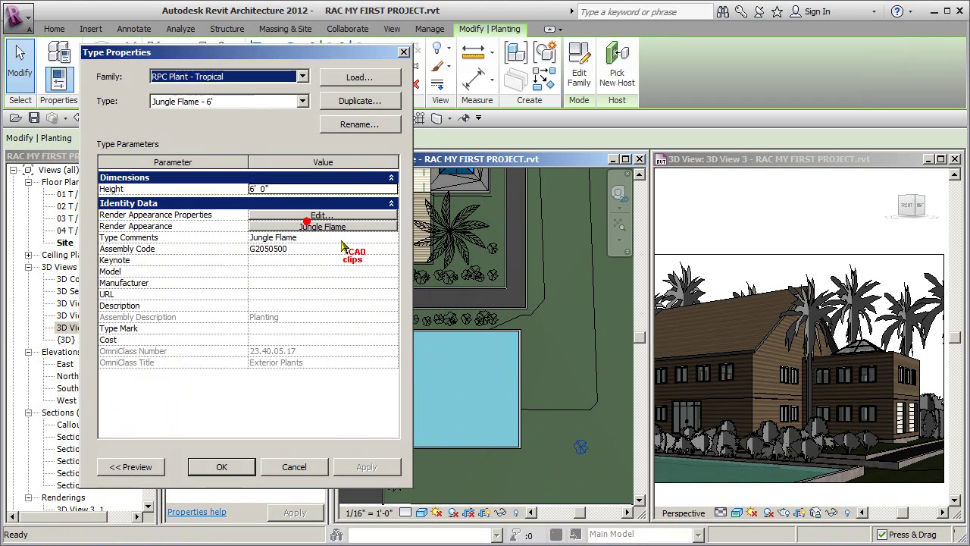
left_click(362, 101)
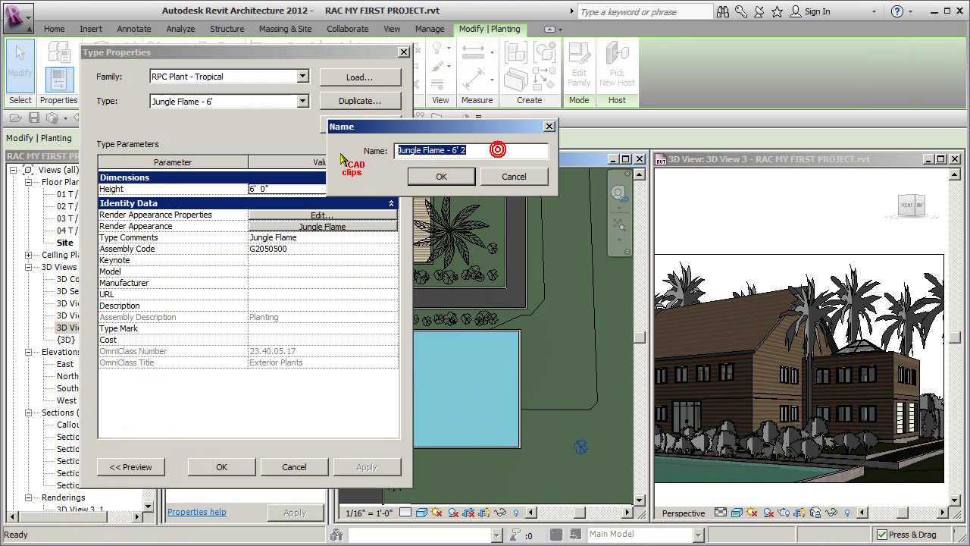
left_click(497, 152)
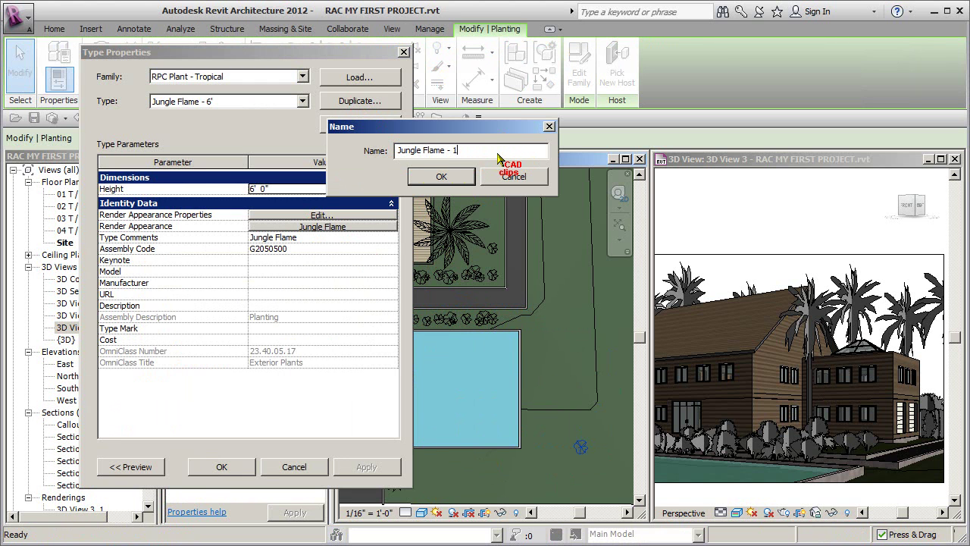
left_click(464, 179)
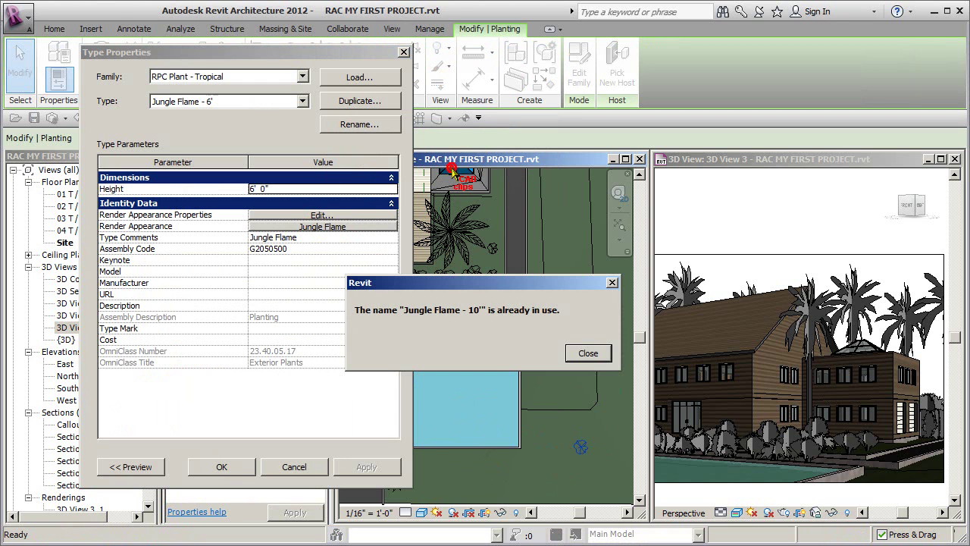
left_click(589, 354)
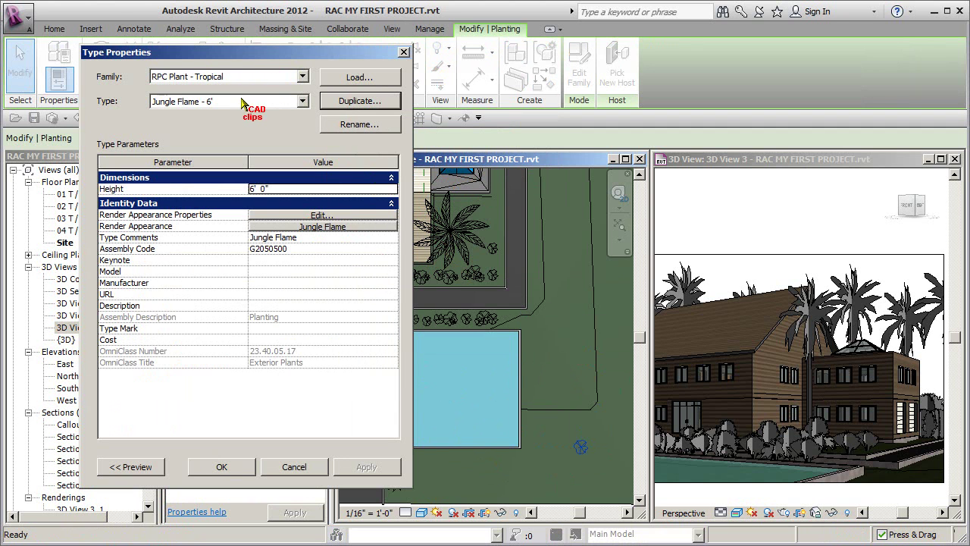
key("Escape")
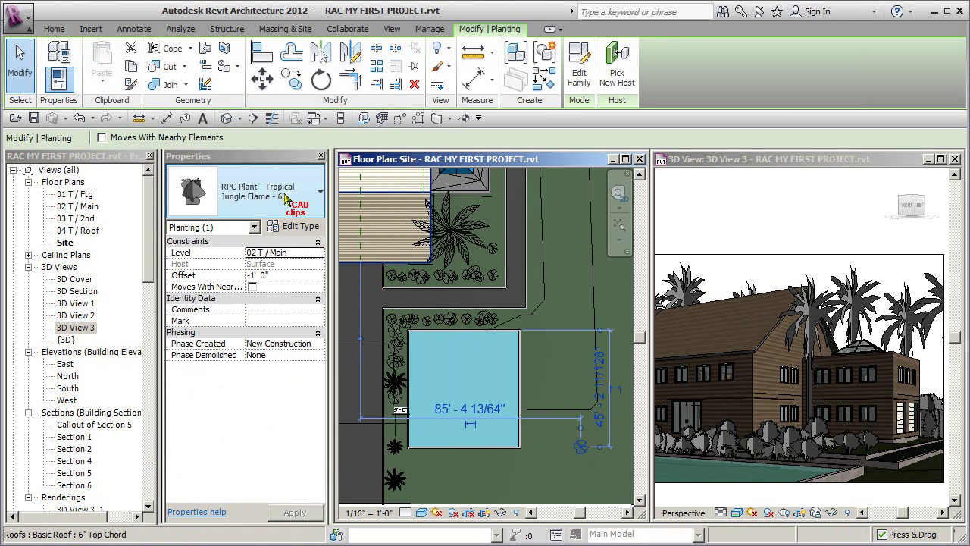
Step: Switch the plant below the pool to Jungle Flame - 10' and nudge it about 4' left
left_click(286, 196)
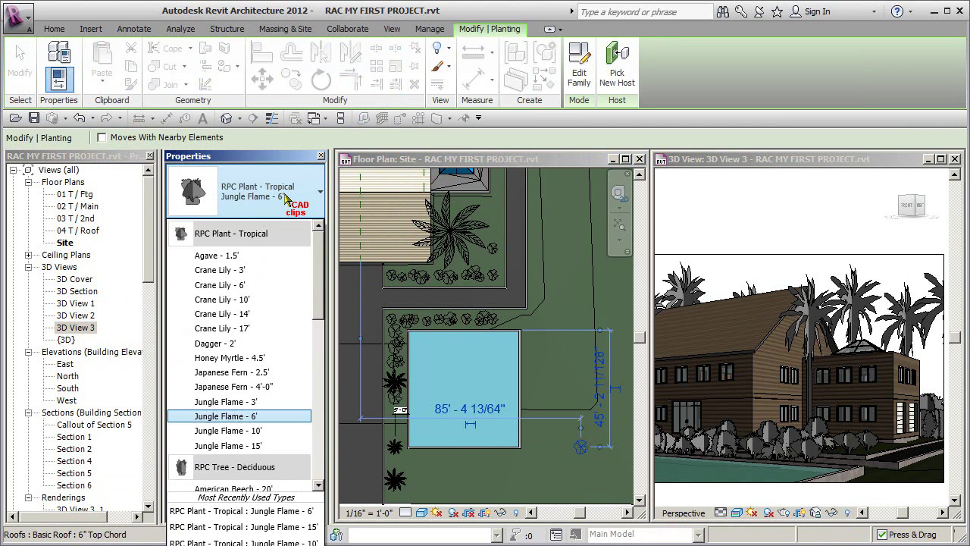
left_click(257, 430)
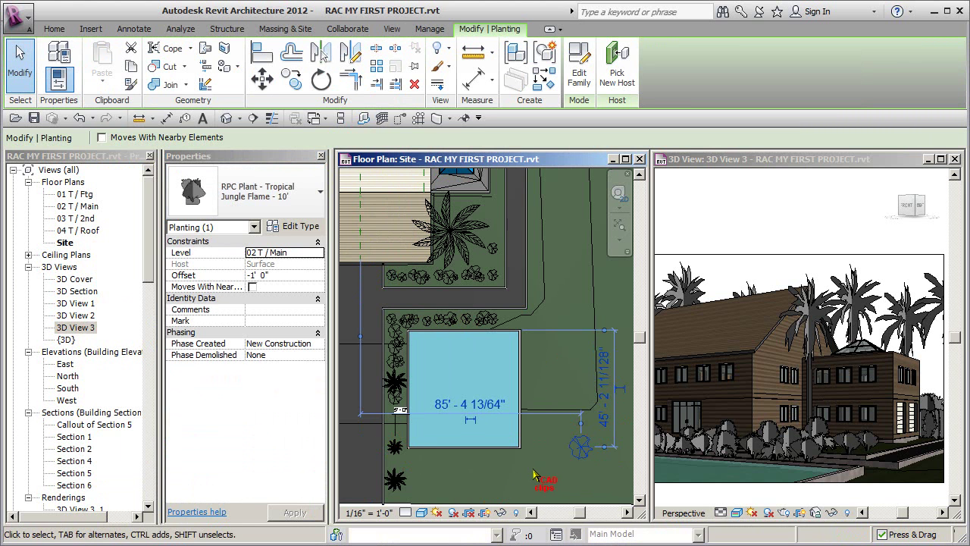
key("Left")
key("Left")
key("Left")
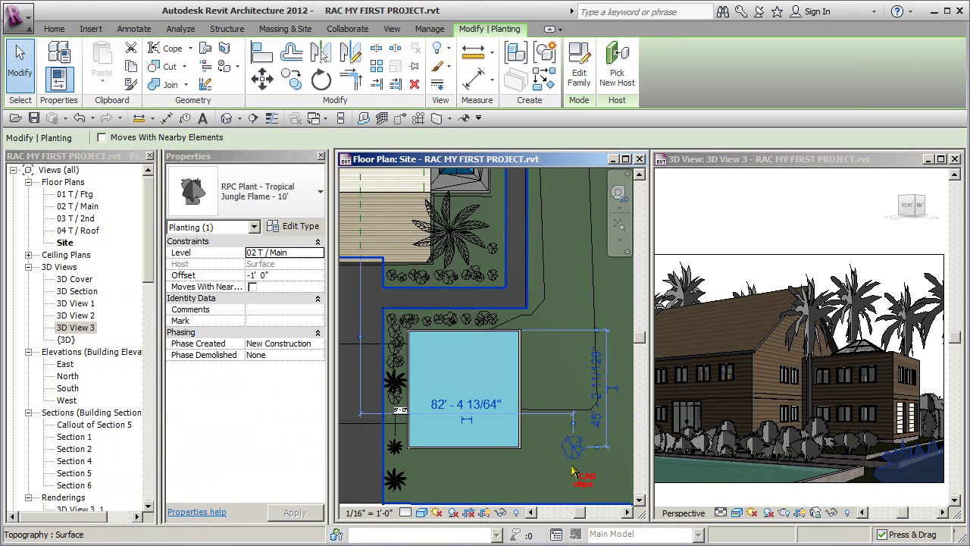
key("Left")
key("Left")
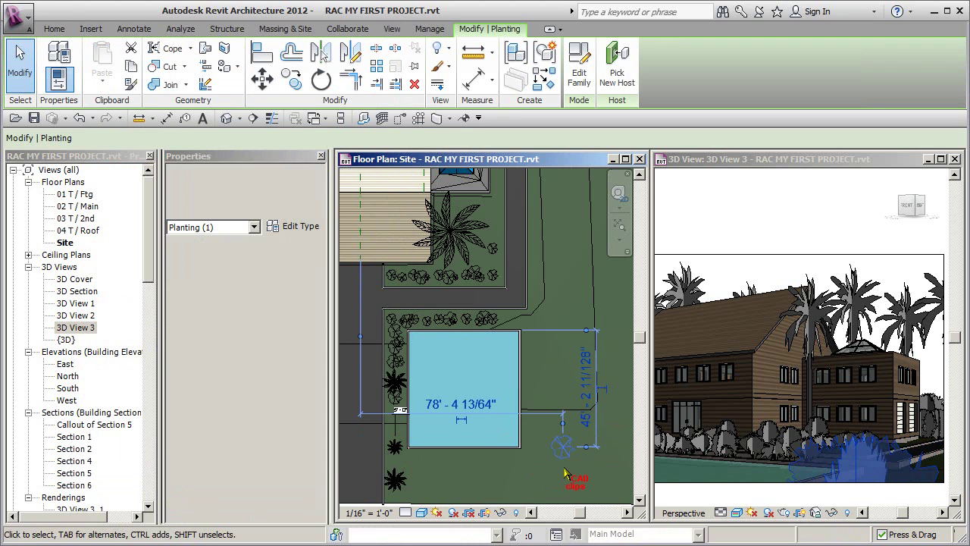
key("Right")
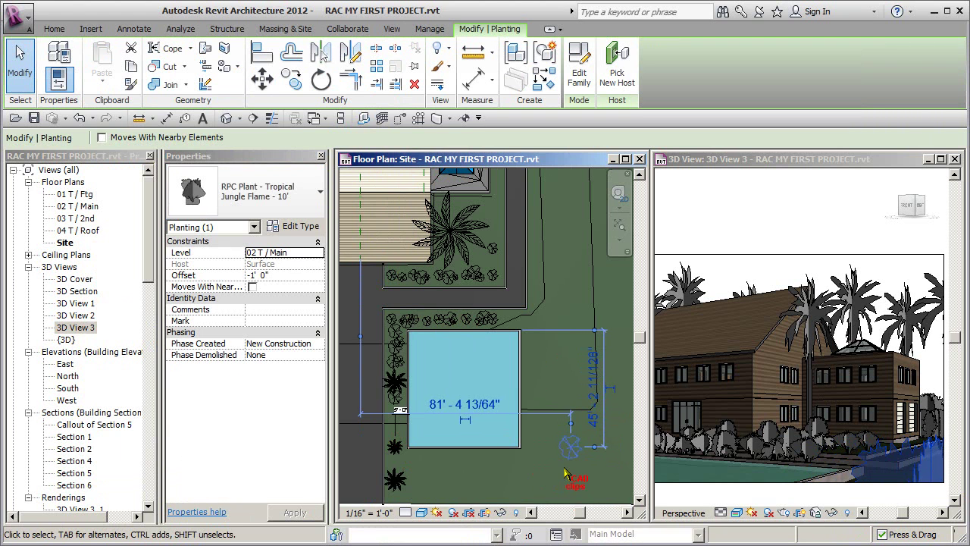
Step: Open 3D View 3 to fill the drawing area, adjust its framing, and save the project
left_click(858, 161)
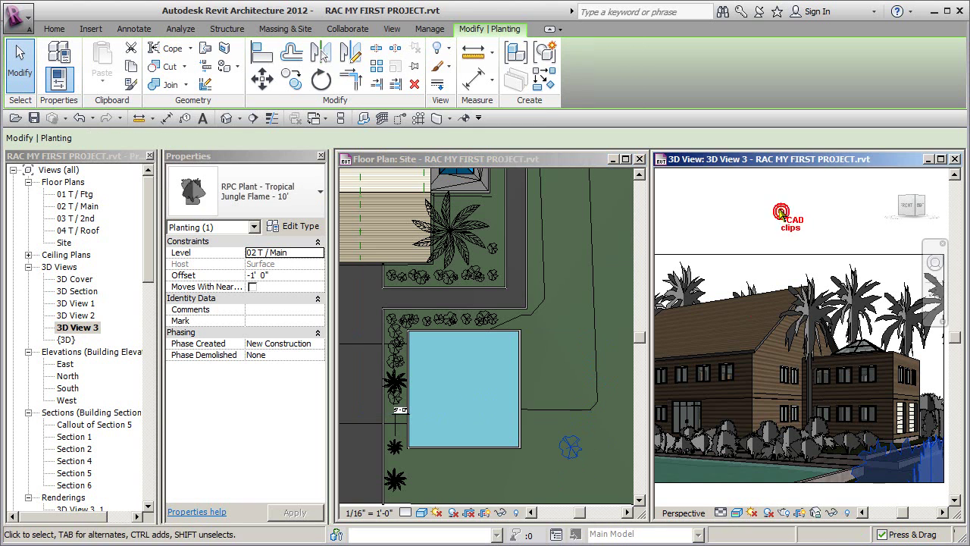
double_click(858, 160)
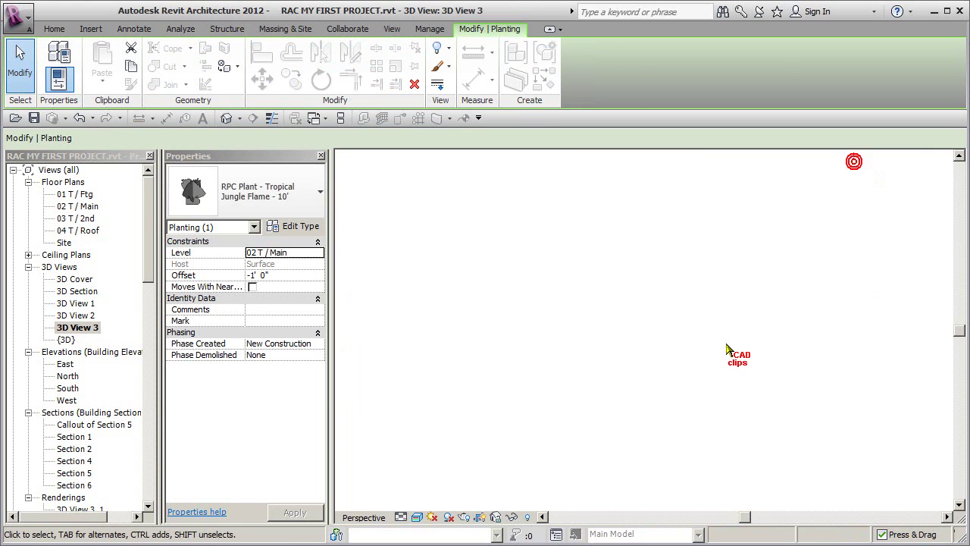
left_click(741, 401)
scroll(660, 429, "up", 5)
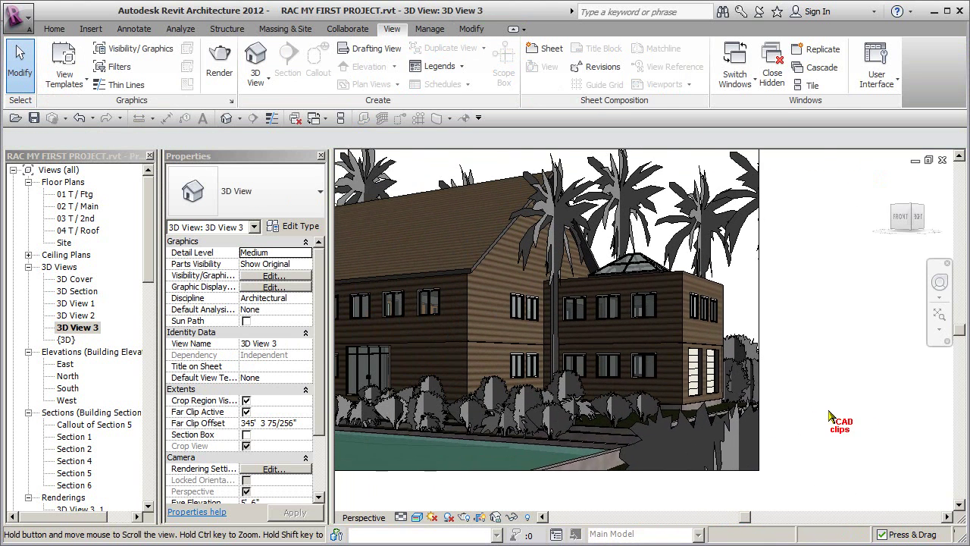
scroll(836, 456, "down", 2)
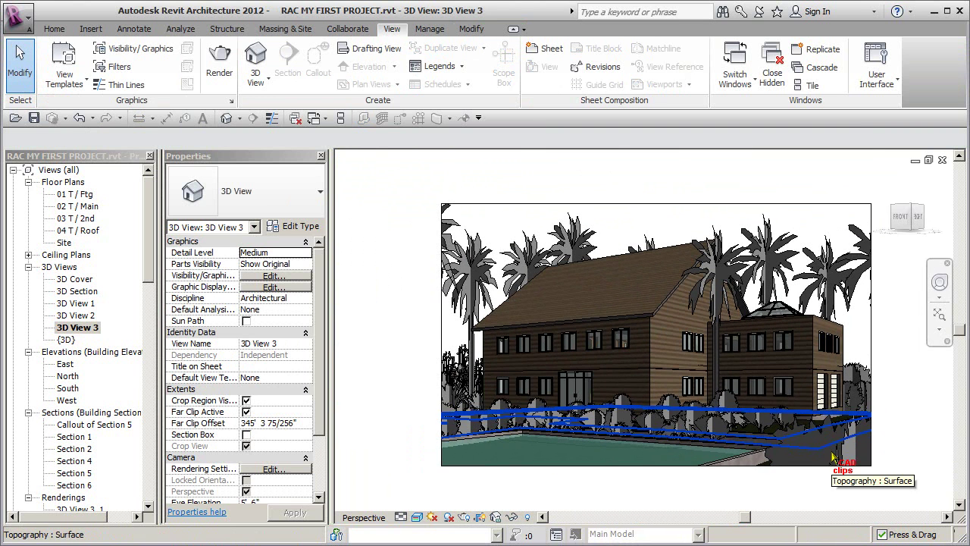
scroll(864, 455, "up", 1)
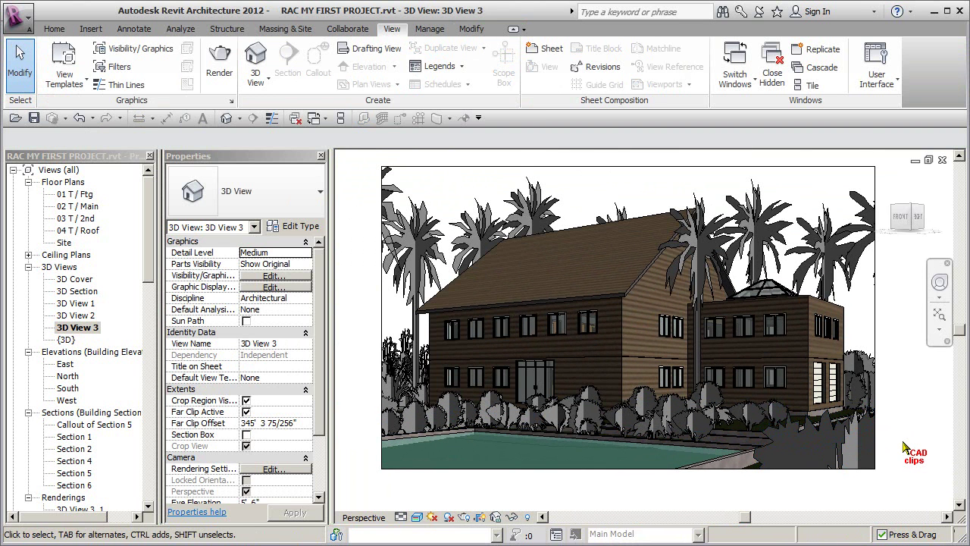
middle_click_drag(904, 447, 896, 450)
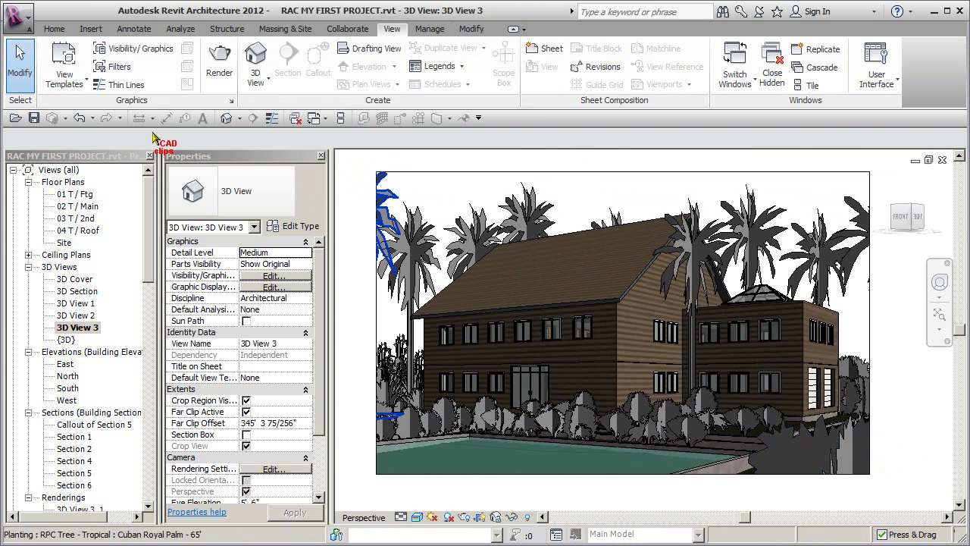
left_click(34, 118)
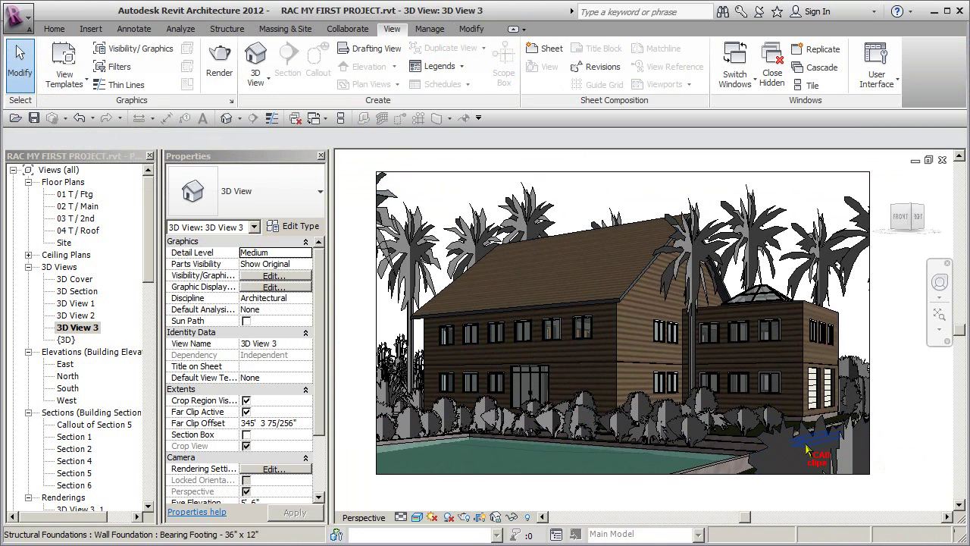
Step: Set the Rendering dialog's Quality to Best and open the background image settings
left_click(463, 516)
left_click_drag(347, 176, 361, 50)
left_click(306, 106)
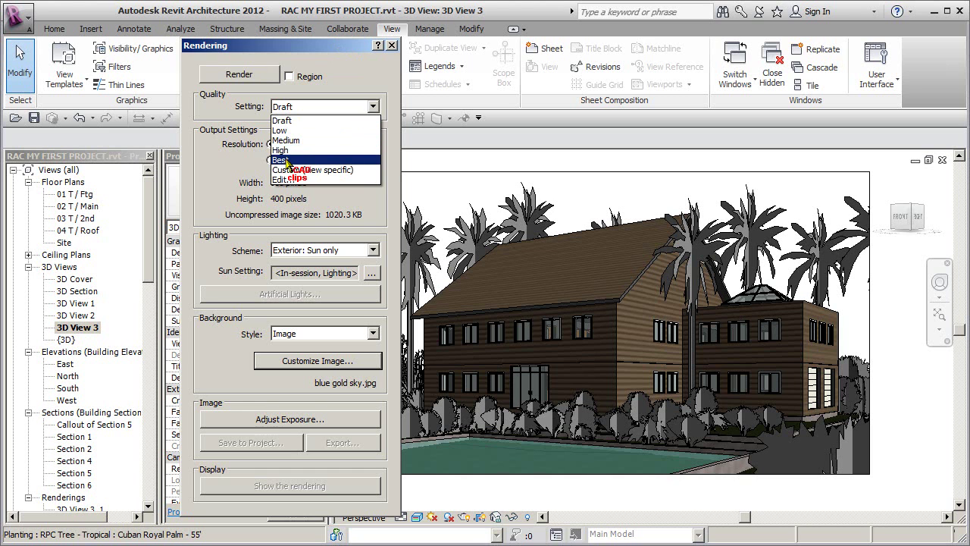
left_click(287, 159)
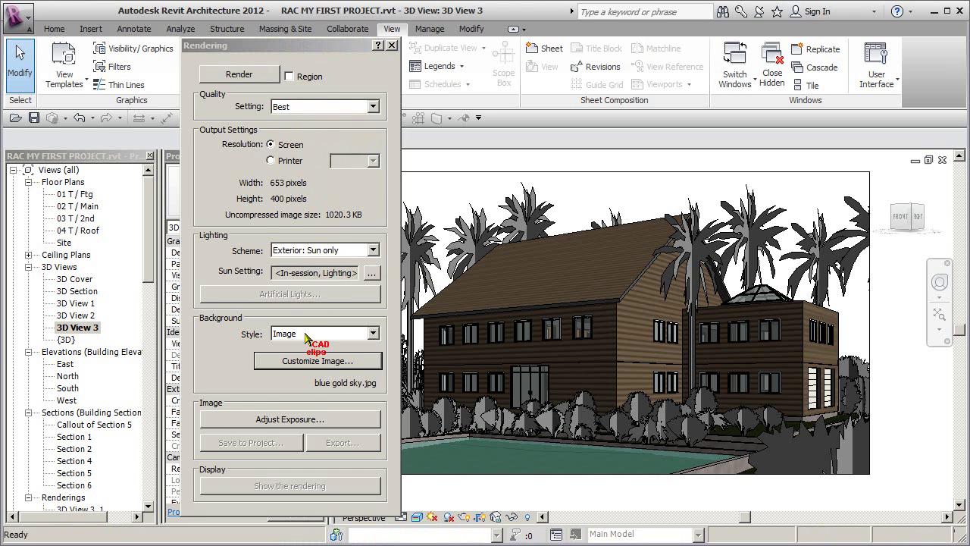
left_click(310, 361)
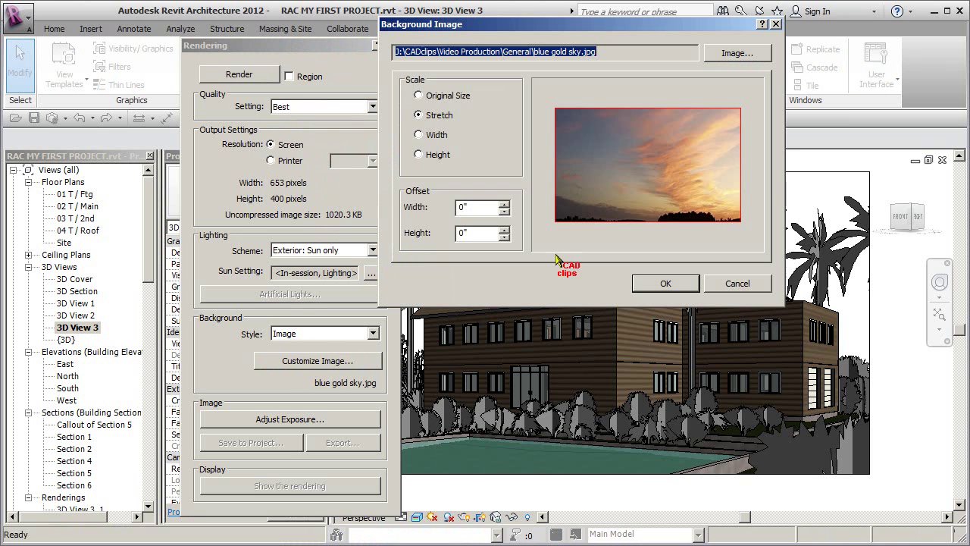
Step: Replace the blue gold sky.jpg background with TREES.JPG and confirm the Background Image settings
left_click(733, 53)
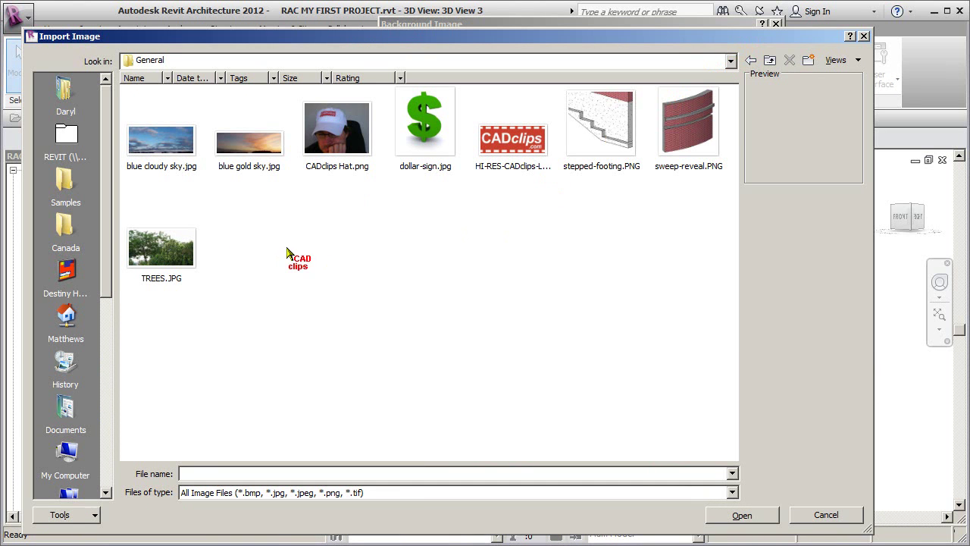
left_click(152, 249)
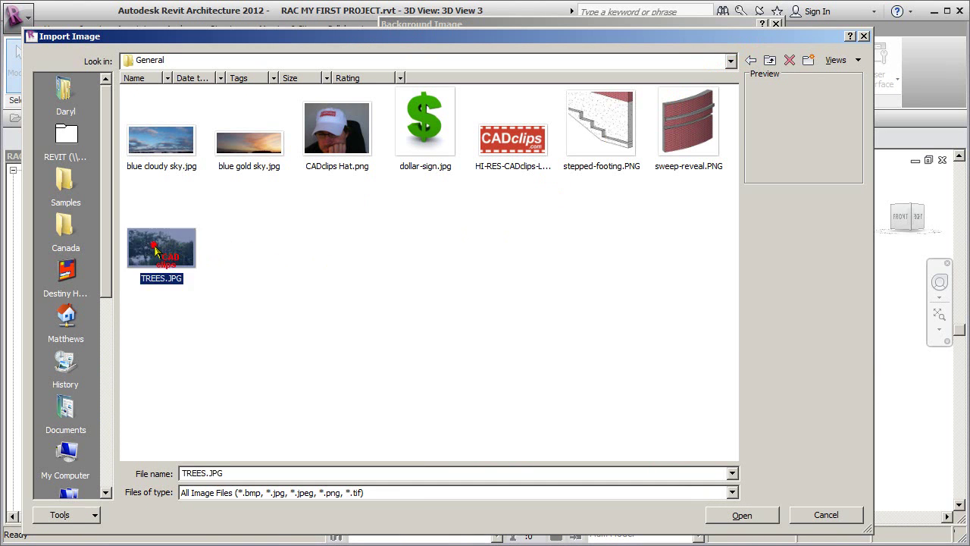
left_click(284, 260)
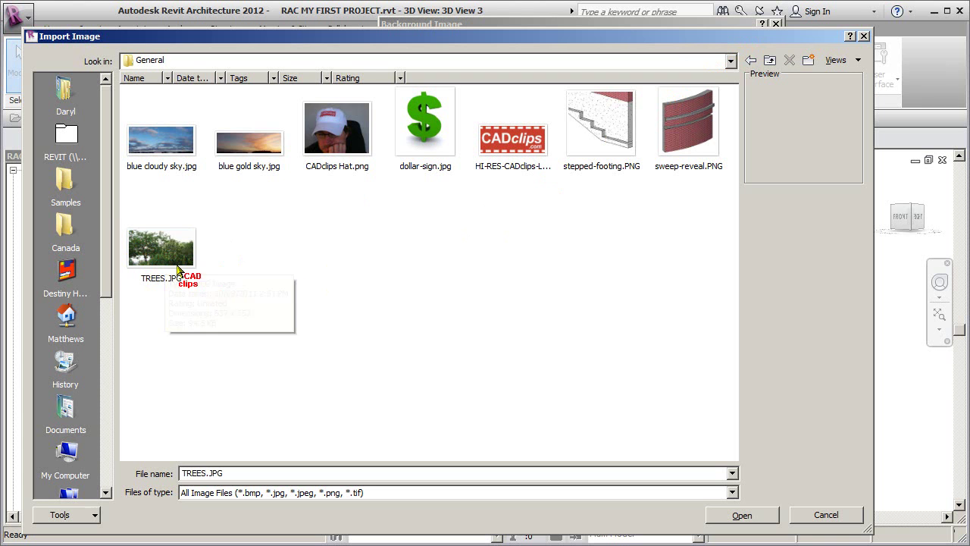
mouse_move(182, 274)
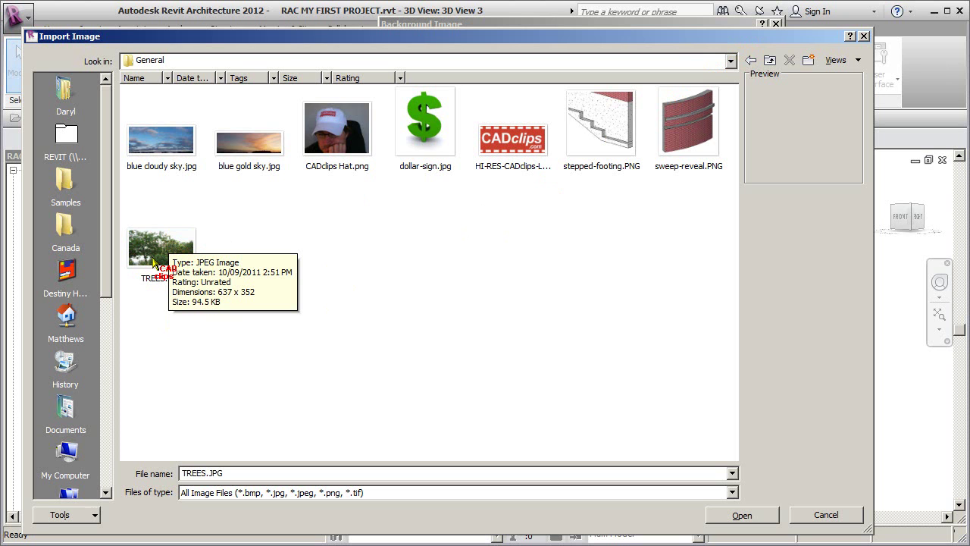
left_click(742, 514)
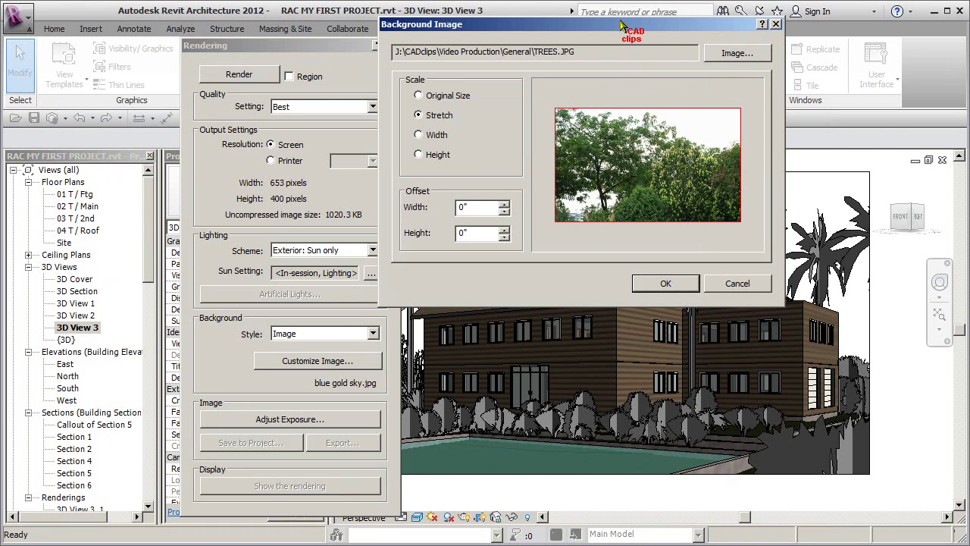
left_click_drag(621, 25, 336, 0)
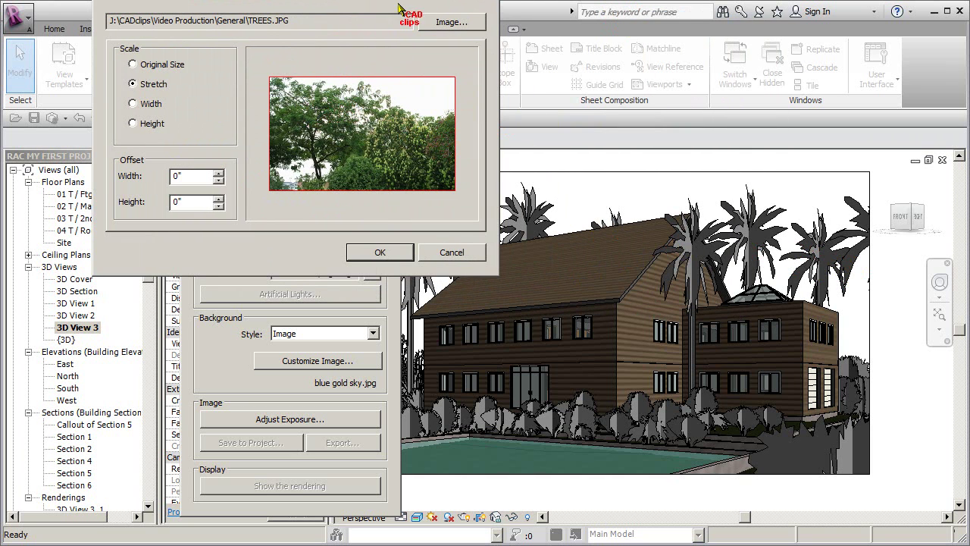
left_click_drag(402, 2, 277, 2)
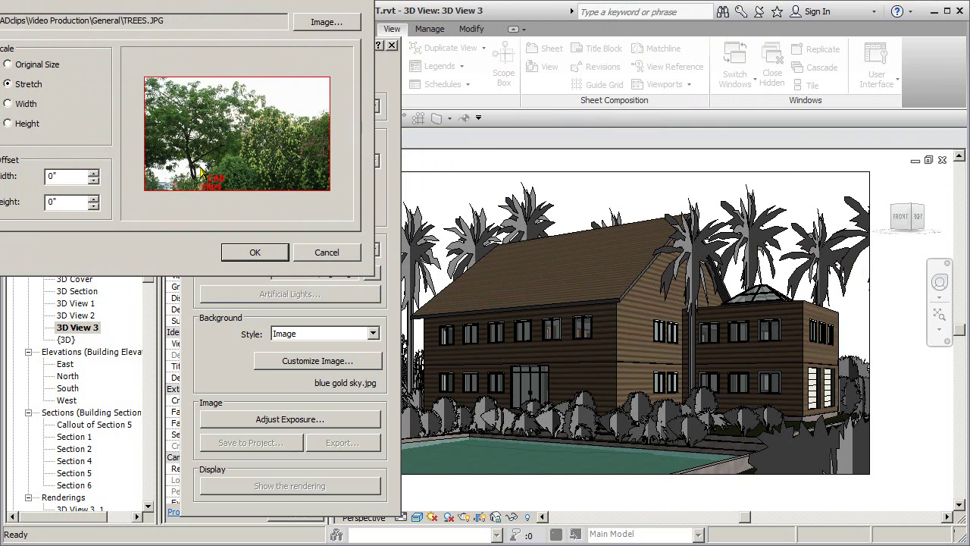
left_click_drag(277, 2, 455, 90)
left_click(441, 338)
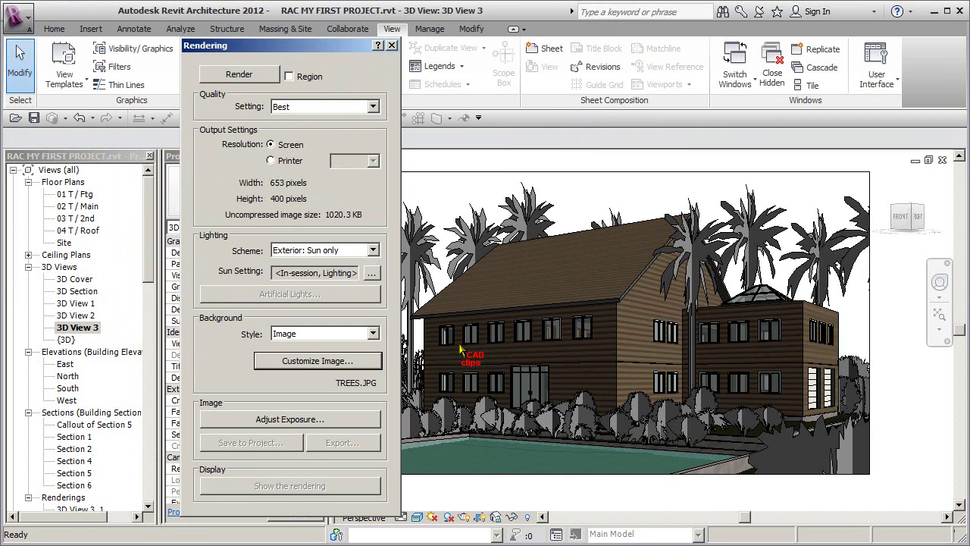
Step: Render 3D View 3 at Best quality against the TREES.JPG backdrop
left_click(246, 74)
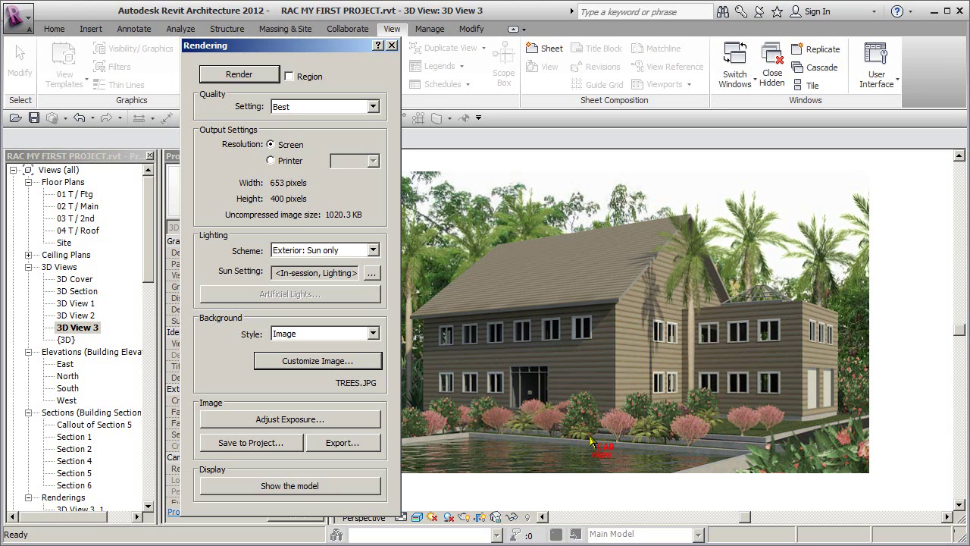
Step: Save the finished rendering into the project as 3D View 3_2
left_click_drag(313, 50, 214, 30)
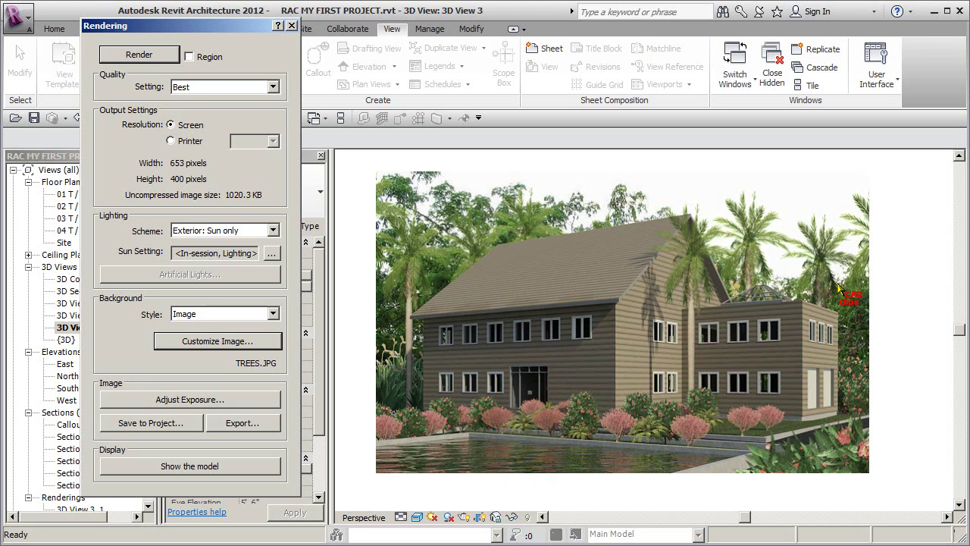
left_click(171, 423)
left_click(518, 344)
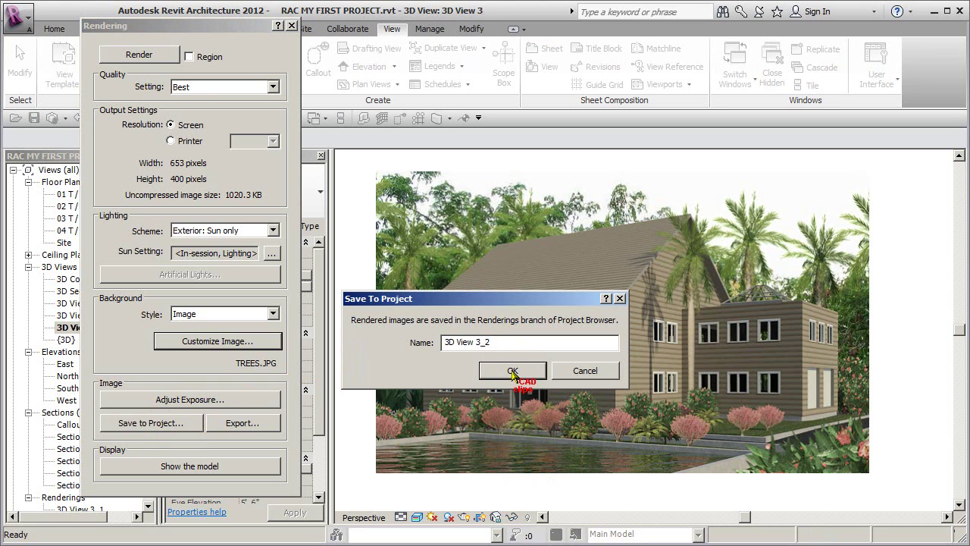
left_click(513, 370)
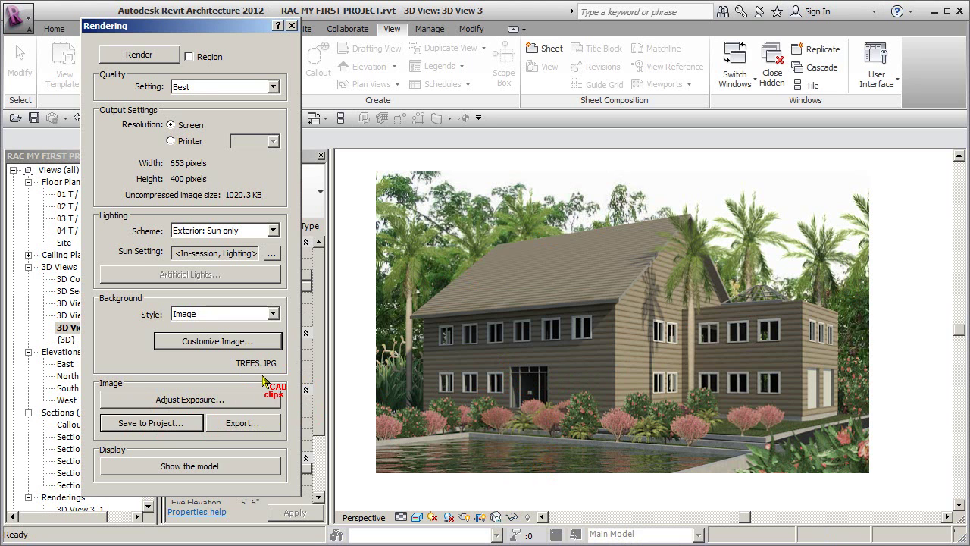
Step: Reset the rendering's exposure to defaults, then tune Exposure Value to 13.69
left_click(213, 402)
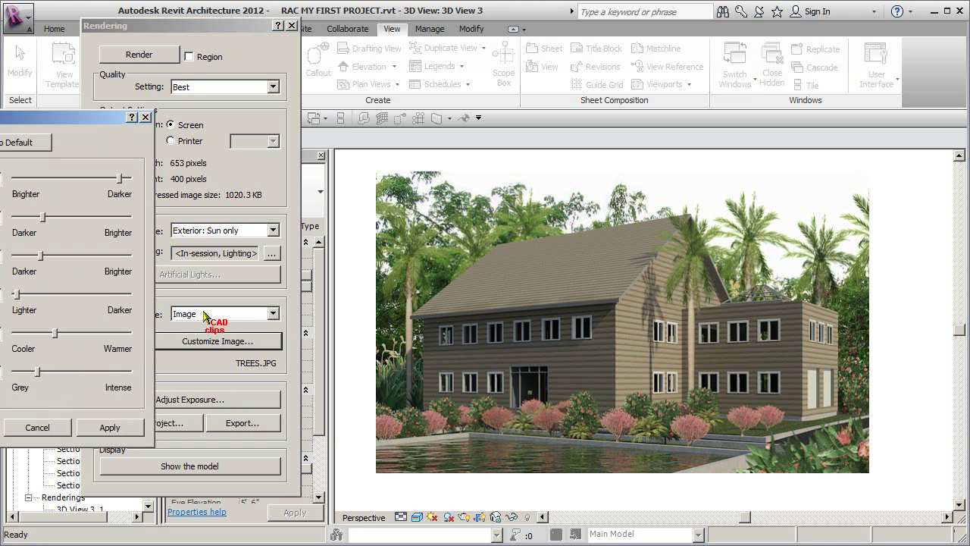
left_click_drag(58, 119, 266, 92)
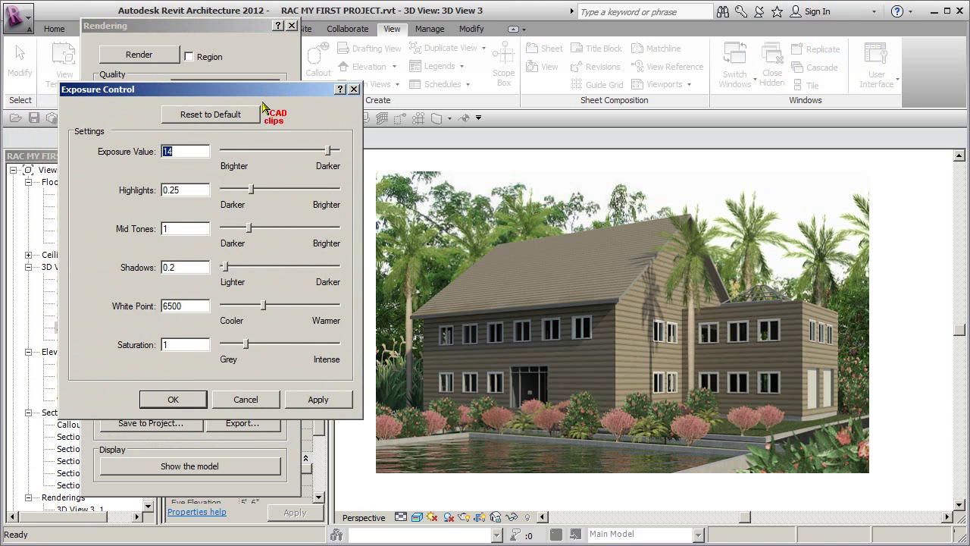
left_click(235, 116)
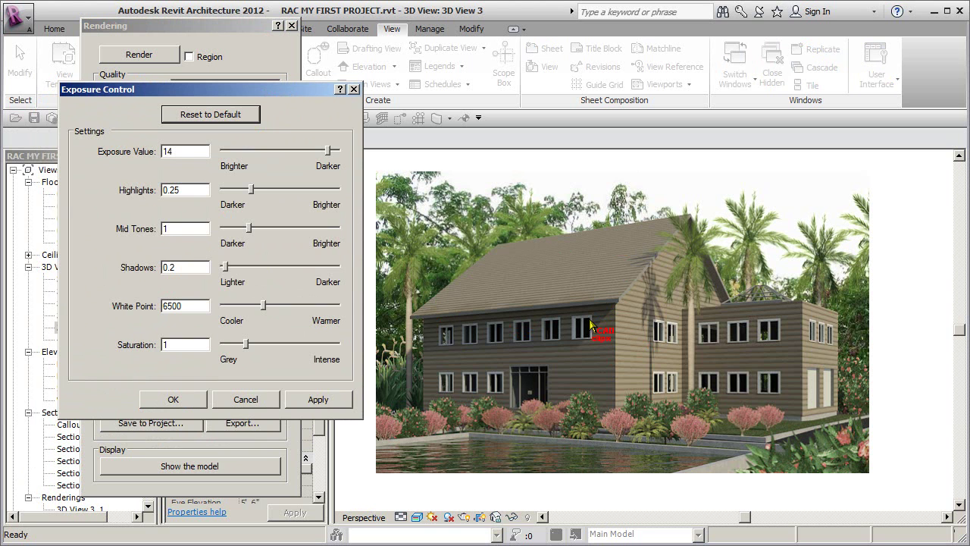
left_click(328, 401)
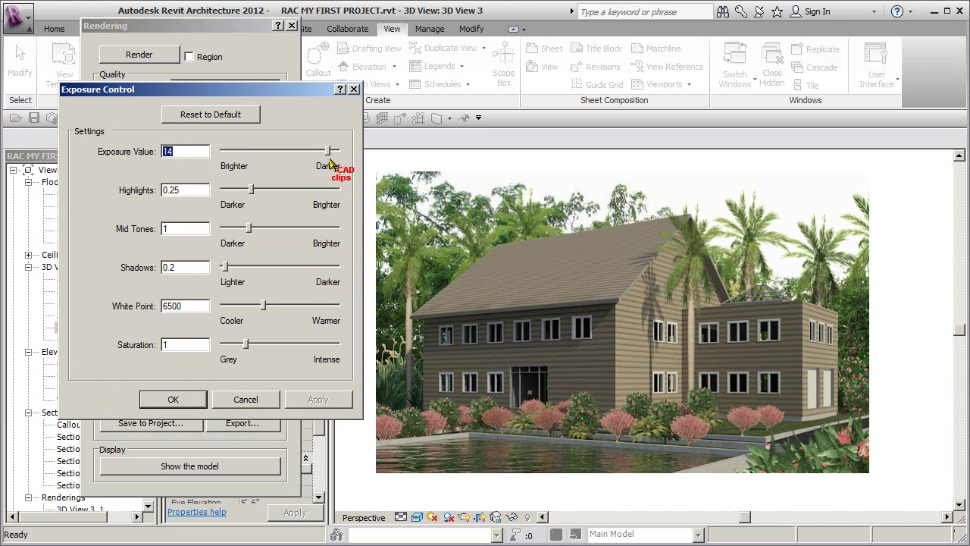
left_click_drag(328, 150, 308, 151)
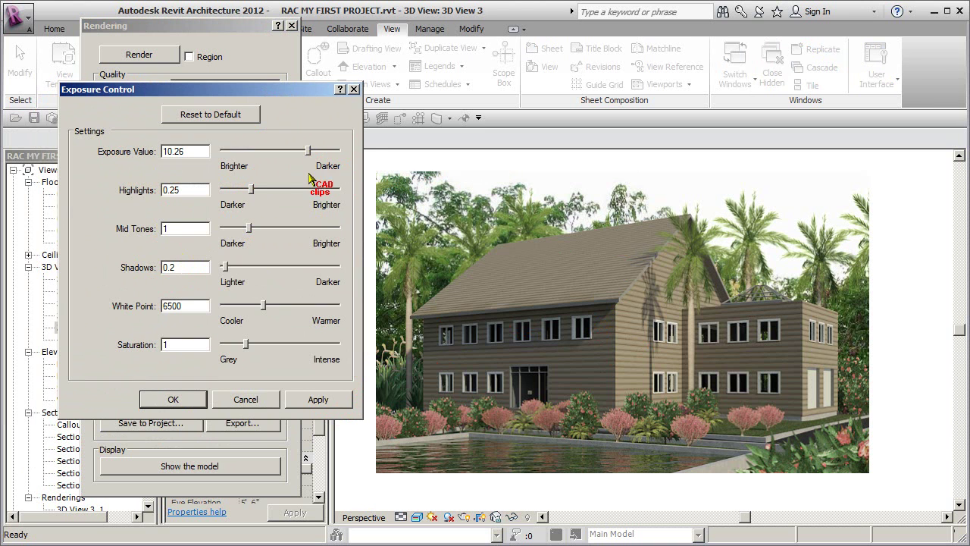
left_click(318, 399)
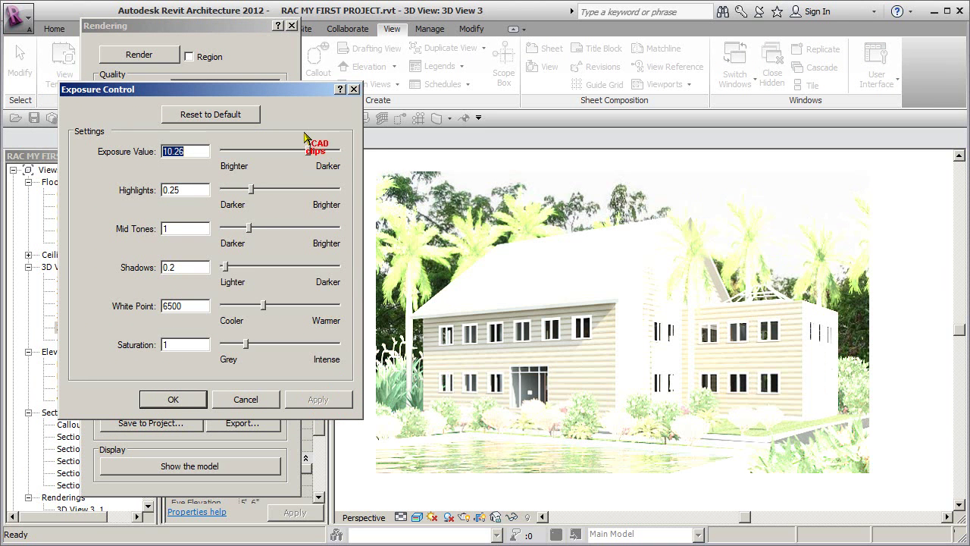
left_click_drag(309, 151, 324, 152)
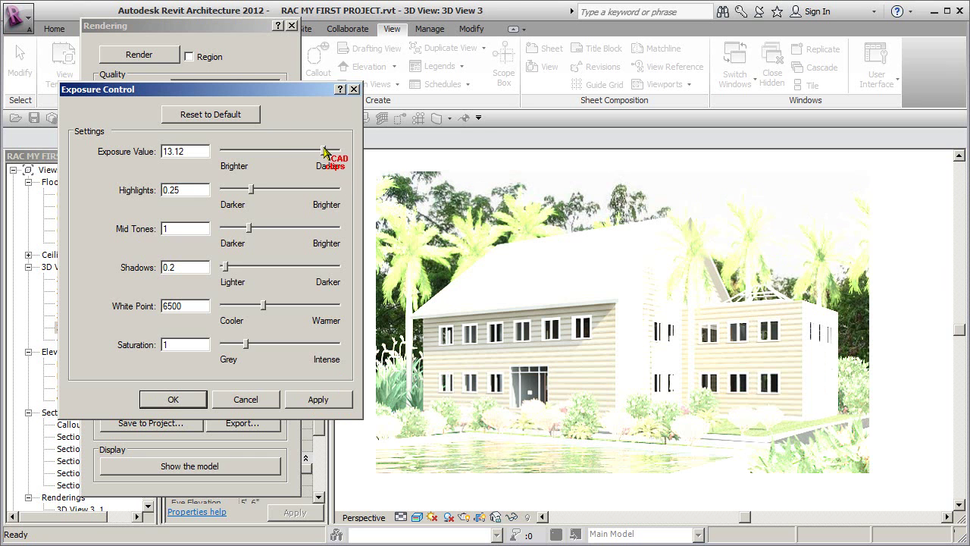
left_click(318, 399)
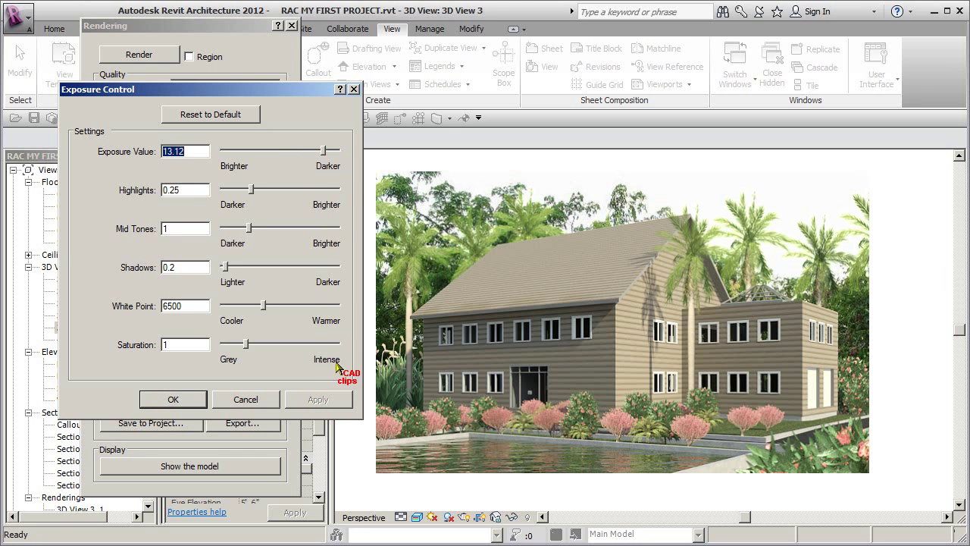
left_click(328, 151)
left_click(324, 399)
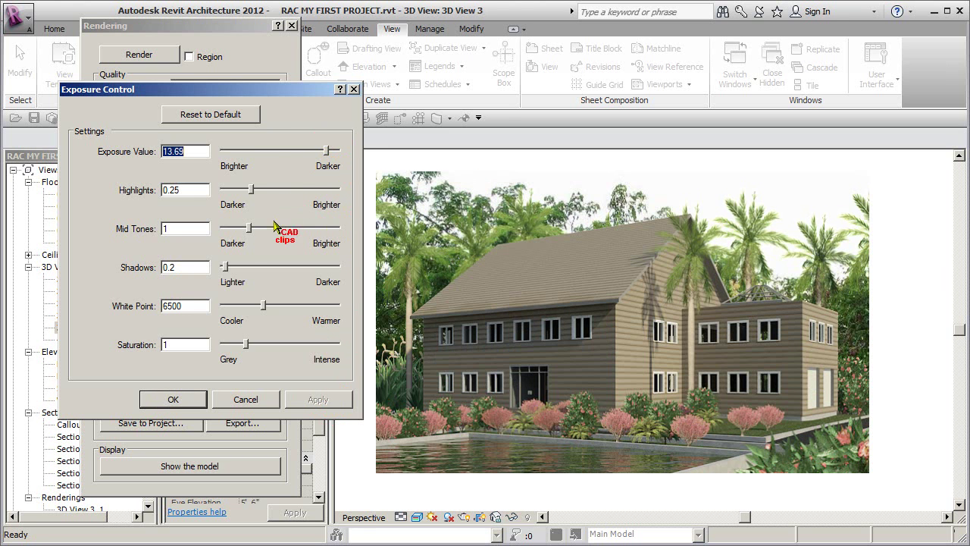
Step: Raise highlights stepwise to 0.5 and mid tones to 0.86, applying each change
left_click_drag(249, 228, 250, 229)
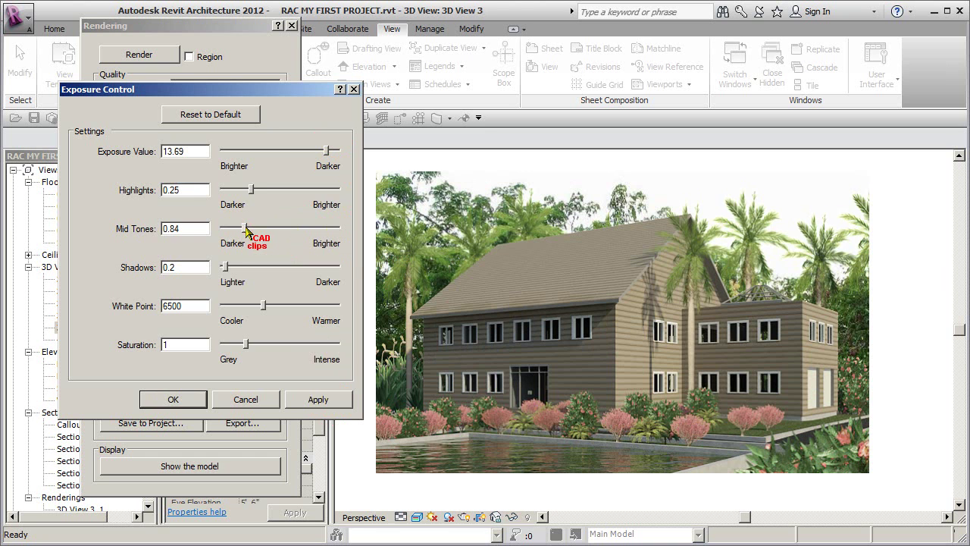
left_click(318, 399)
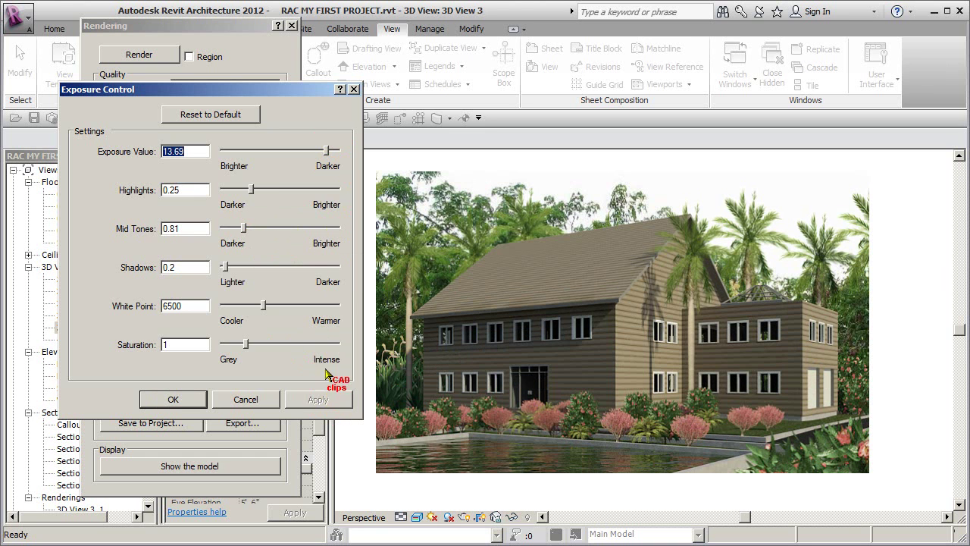
left_click(252, 190)
left_click_drag(251, 189, 258, 189)
left_click(318, 400)
left_click(319, 400)
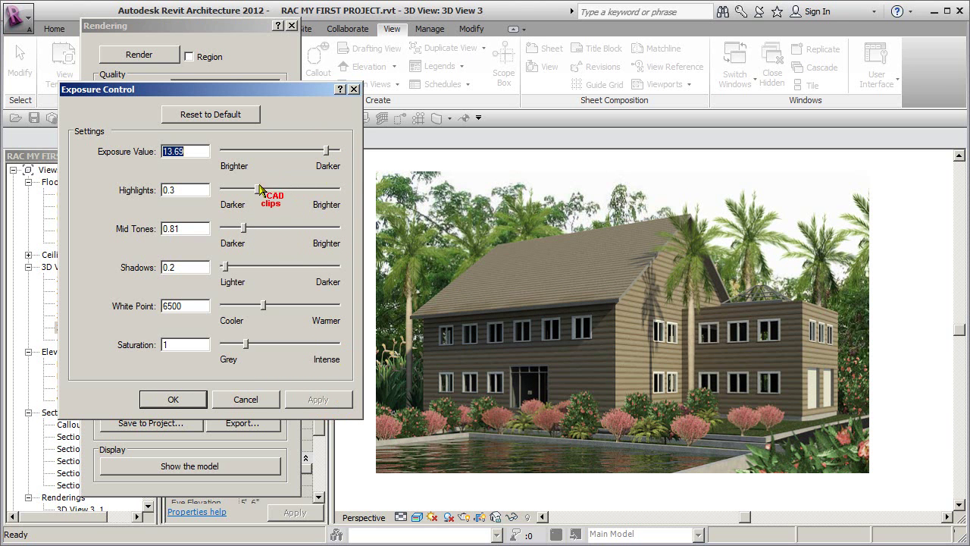
left_click_drag(257, 189, 267, 190)
left_click(318, 397)
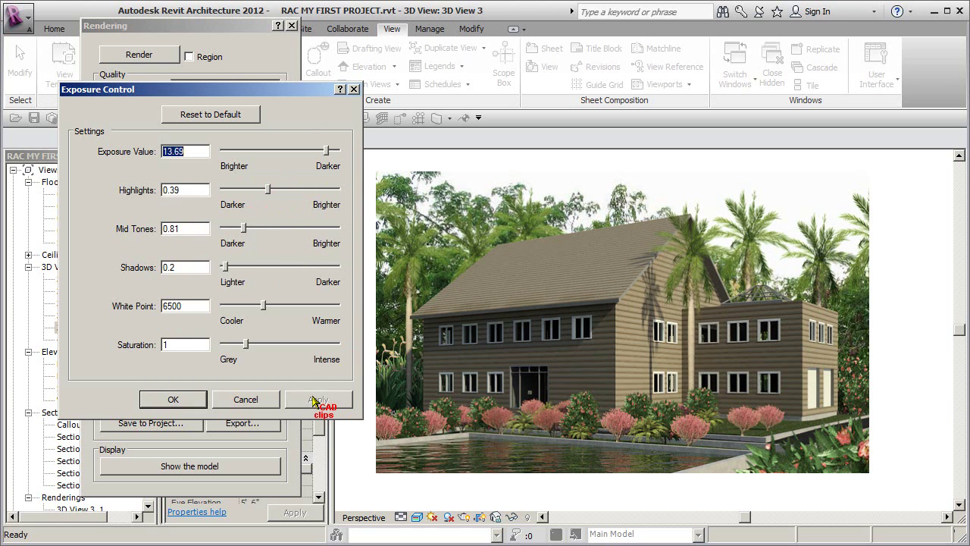
left_click_drag(267, 188, 281, 189)
left_click(316, 400)
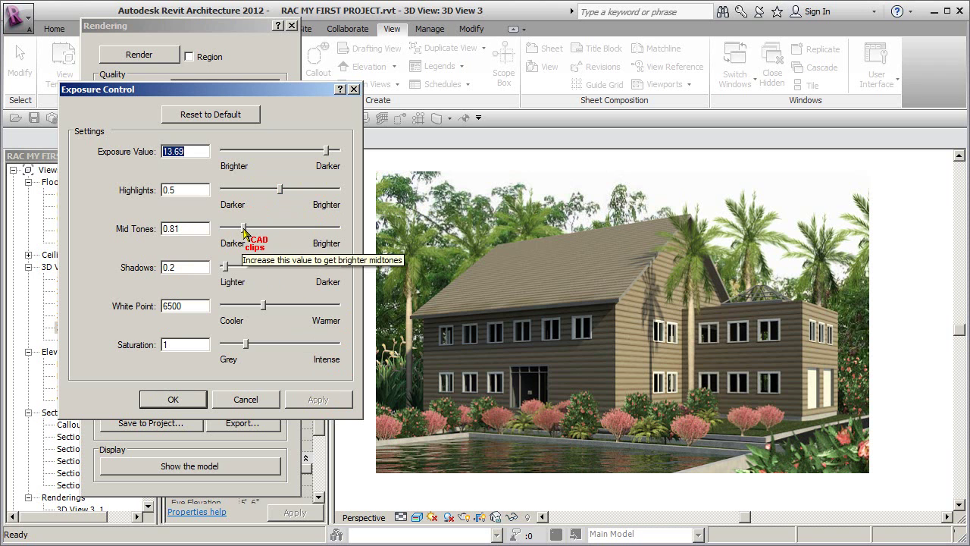
left_click_drag(243, 230, 245, 229)
left_click(309, 399)
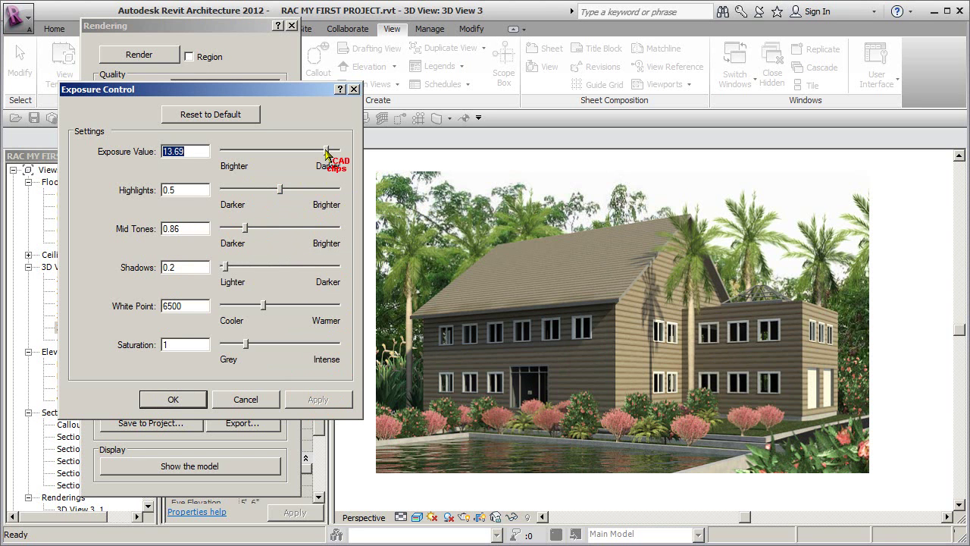
Step: Set Exposure Value to 13.84 and try shadows at 0.35, then restore 0.2
left_click_drag(326, 151, 328, 151)
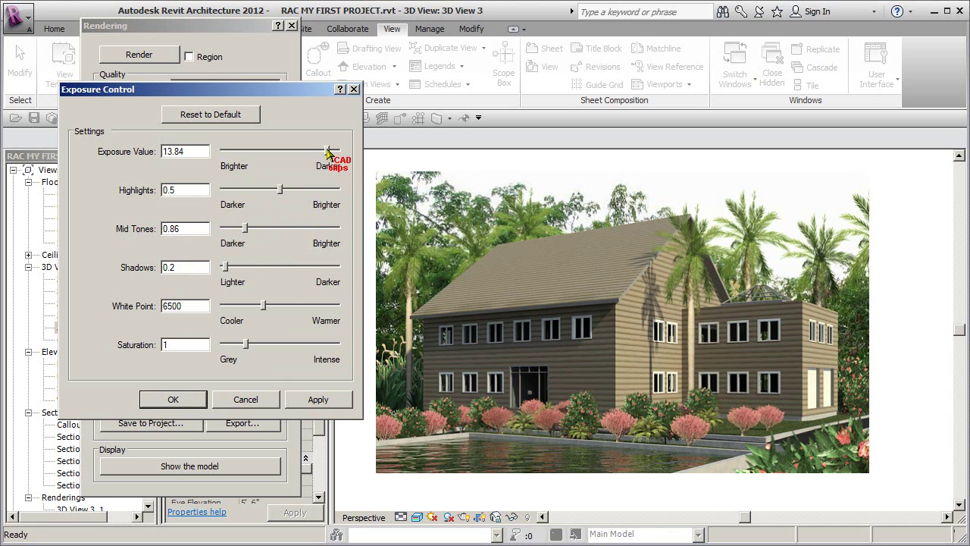
left_click(314, 399)
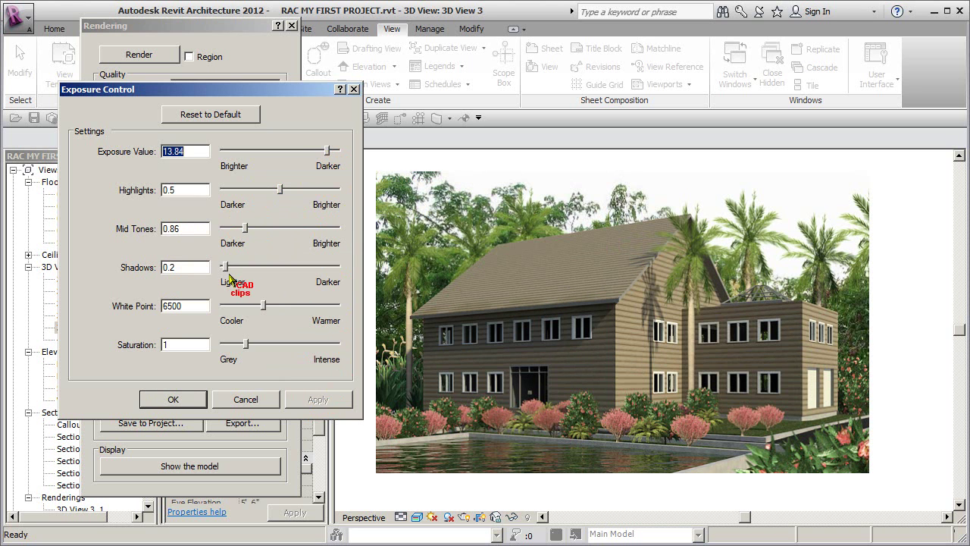
left_click_drag(227, 267, 224, 267)
left_click(315, 401)
left_click(309, 399)
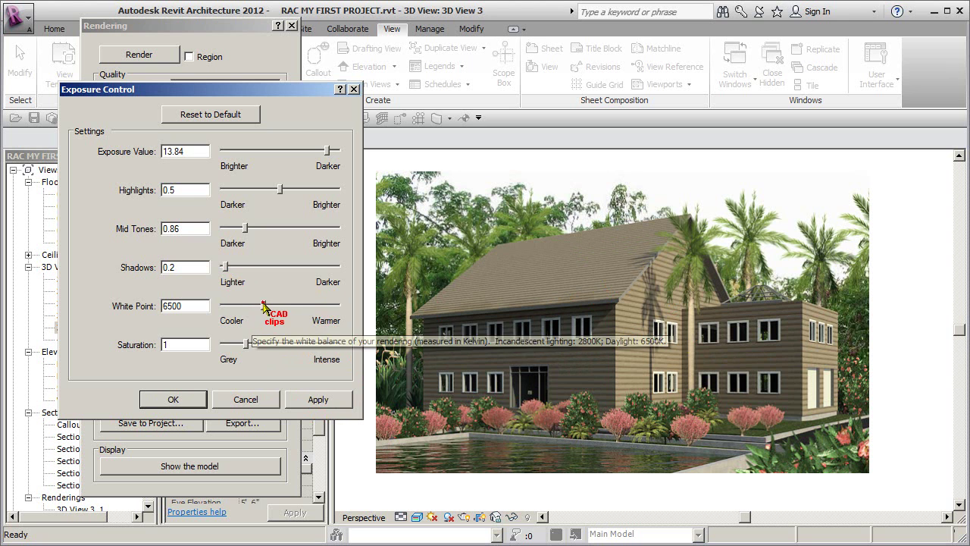
Step: Try white point values from 4308 to 7621, settling around 5839.20
left_click_drag(265, 306, 244, 306)
left_click(319, 399)
left_click(318, 399)
left_click(319, 399)
left_click(319, 399)
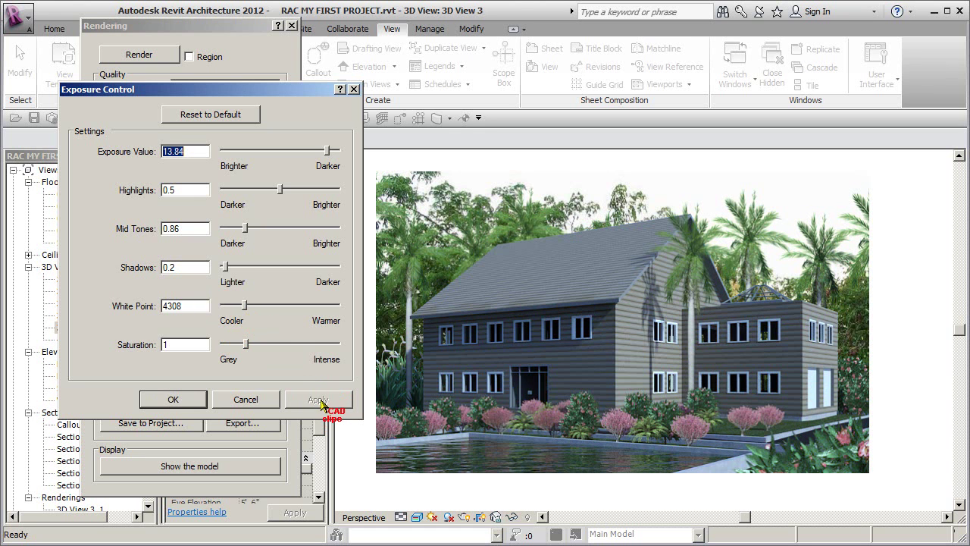
left_click_drag(244, 306, 250, 306)
left_click(312, 400)
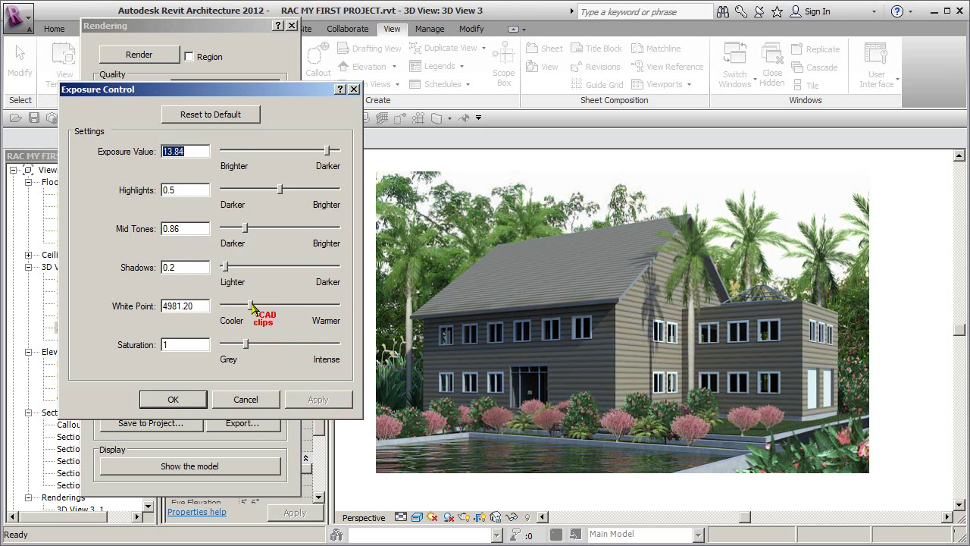
mouse_move(251, 306)
left_mouse_down()
mouse_move(271, 307)
mouse_move(258, 306)
left_mouse_up()
left_click(318, 400)
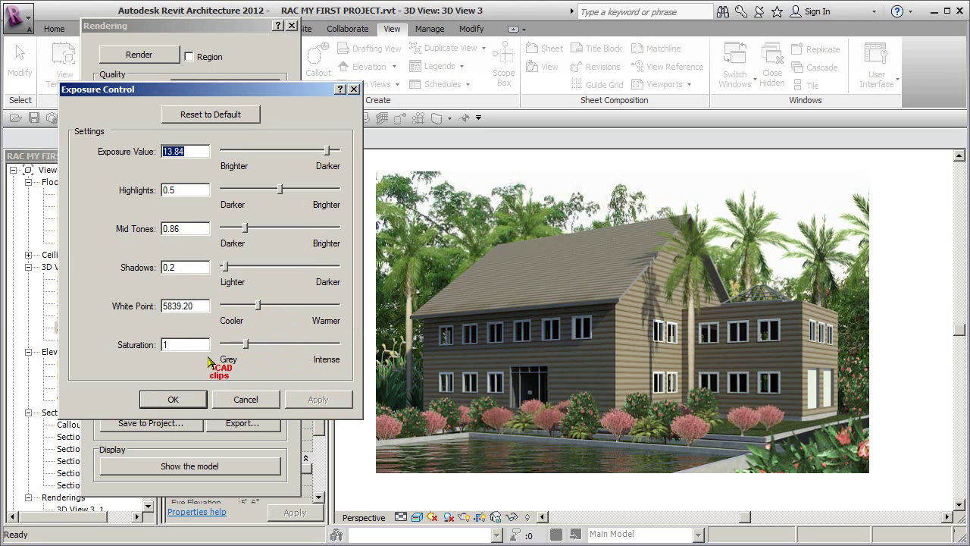
Step: Set saturation to 1.34 and fine-tune the white point to 5509.20
mouse_move(247, 344)
left_mouse_down()
mouse_move(294, 344)
mouse_move(225, 342)
mouse_move(253, 345)
left_mouse_up()
left_click(324, 399)
left_click(318, 399)
left_click(310, 400)
left_click(315, 400)
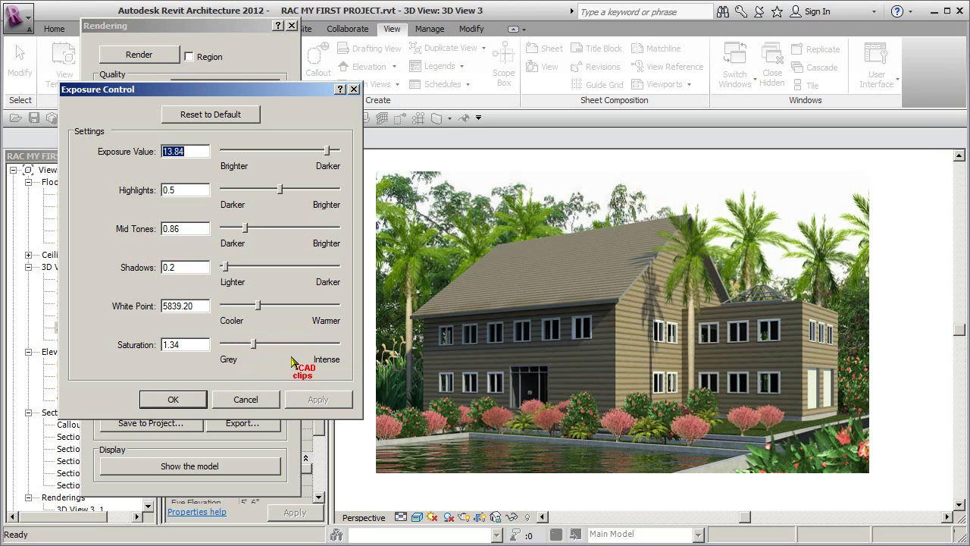
left_click_drag(259, 306, 254, 306)
left_click(322, 401)
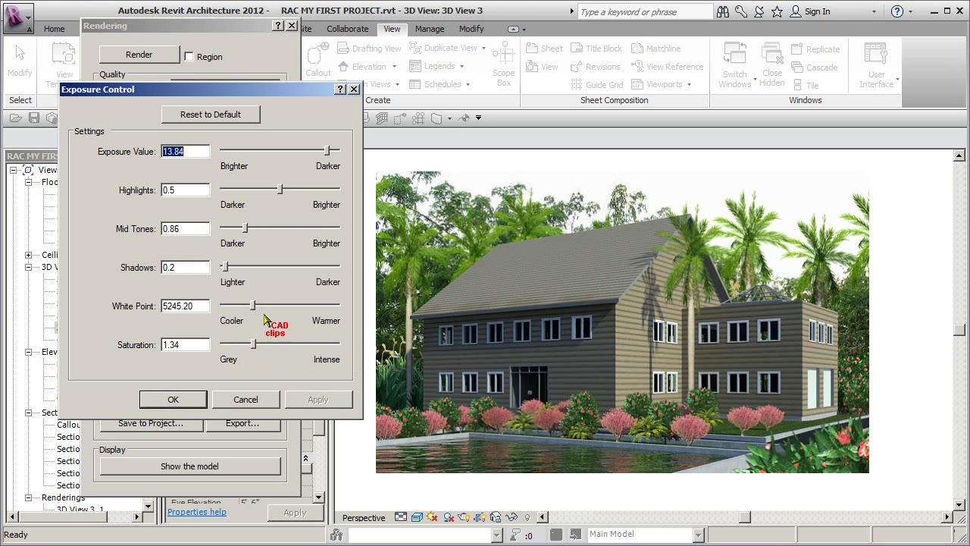
left_click_drag(254, 306, 256, 306)
left_click(307, 400)
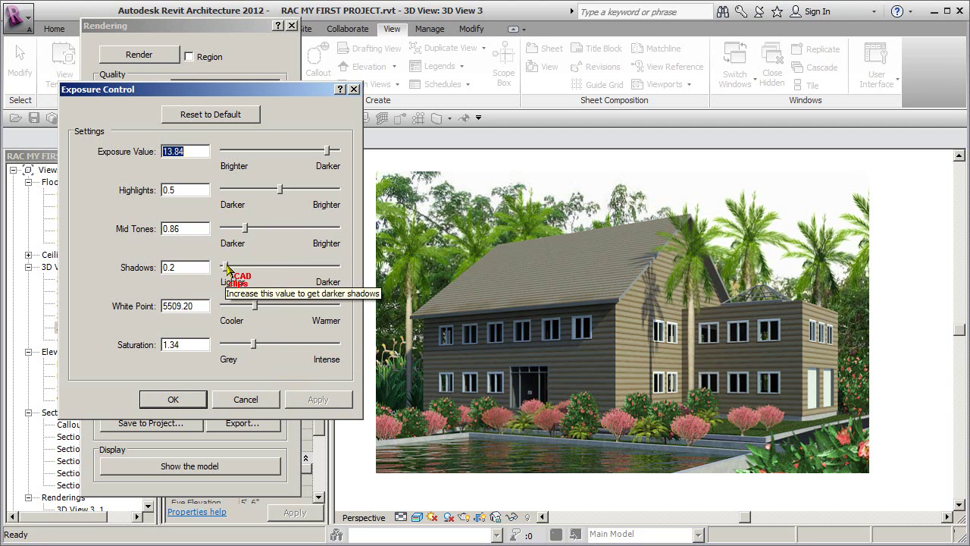
Step: Lighten the shadows to 0.15 and settle the mid tones at 0.84, applying each change
left_click_drag(226, 267, 224, 267)
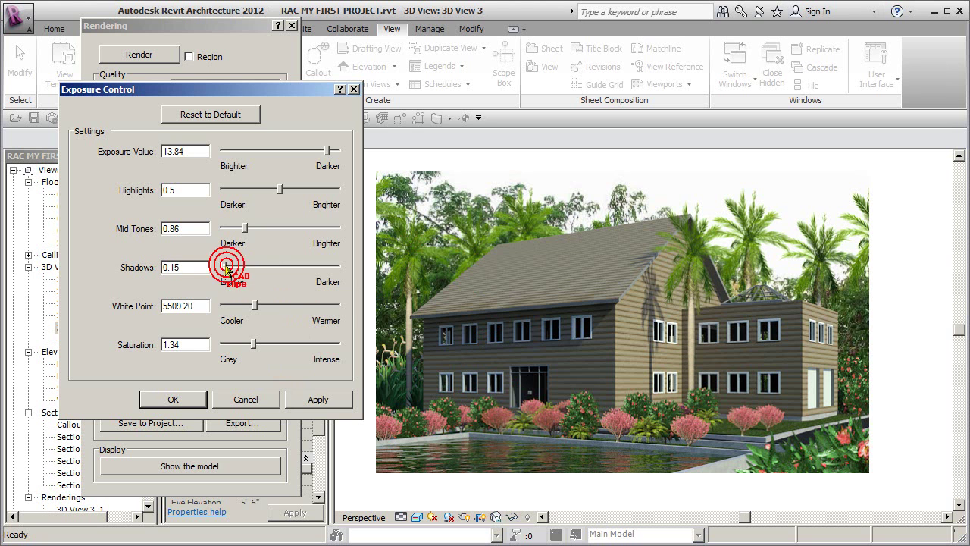
left_click(318, 399)
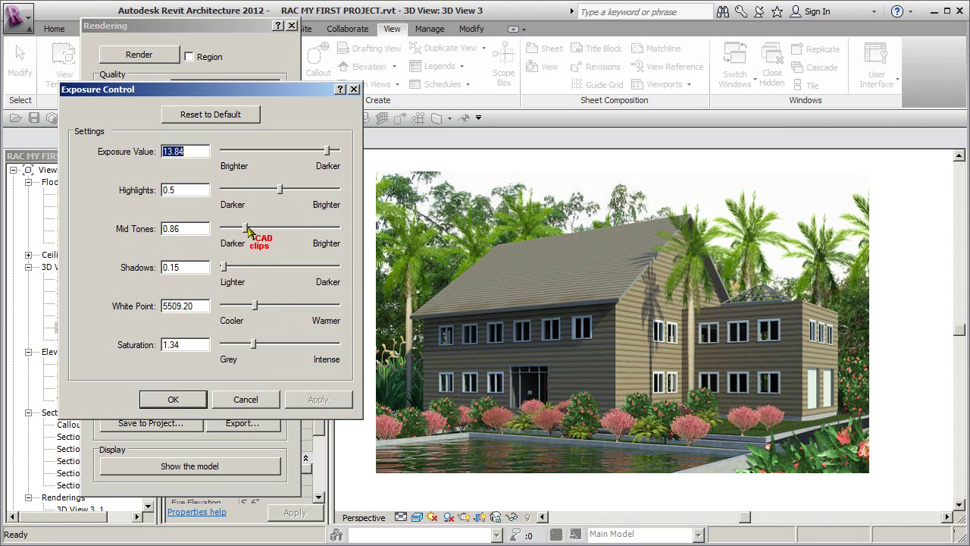
left_click_drag(245, 228, 251, 228)
left_click(313, 399)
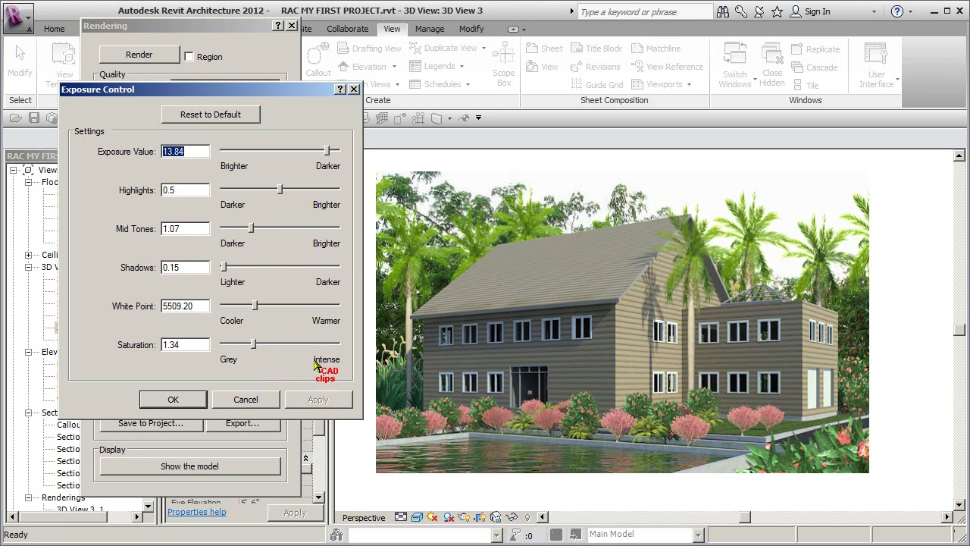
left_click_drag(254, 228, 244, 228)
left_click(318, 398)
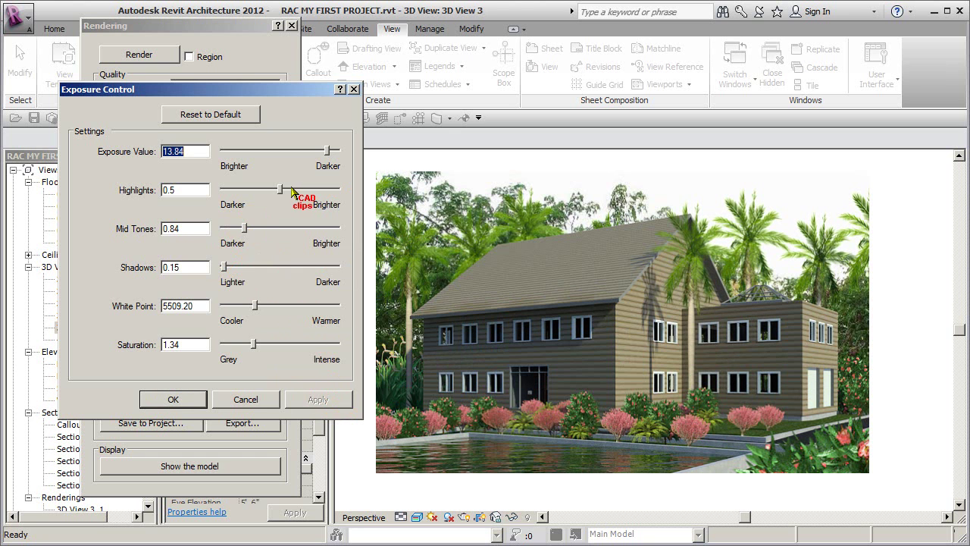
Step: Reduce the highlights to 0.44 and the exposure to 13.56, then accept the settings
left_click_drag(279, 191, 274, 191)
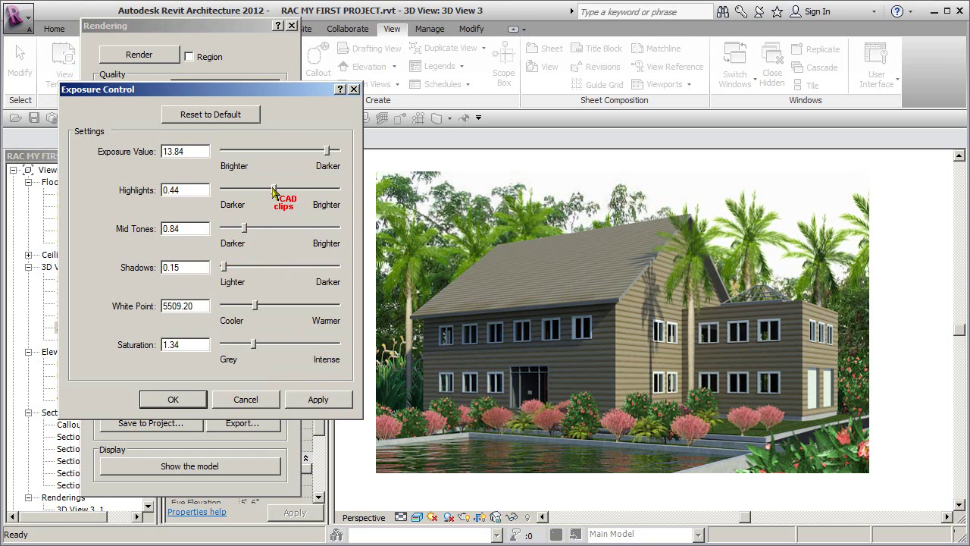
left_click(330, 398)
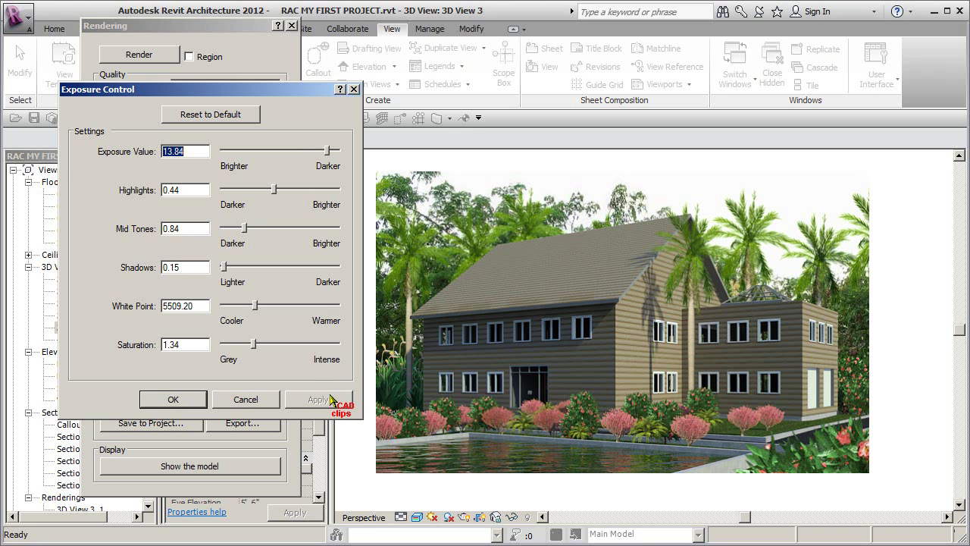
left_click(326, 151)
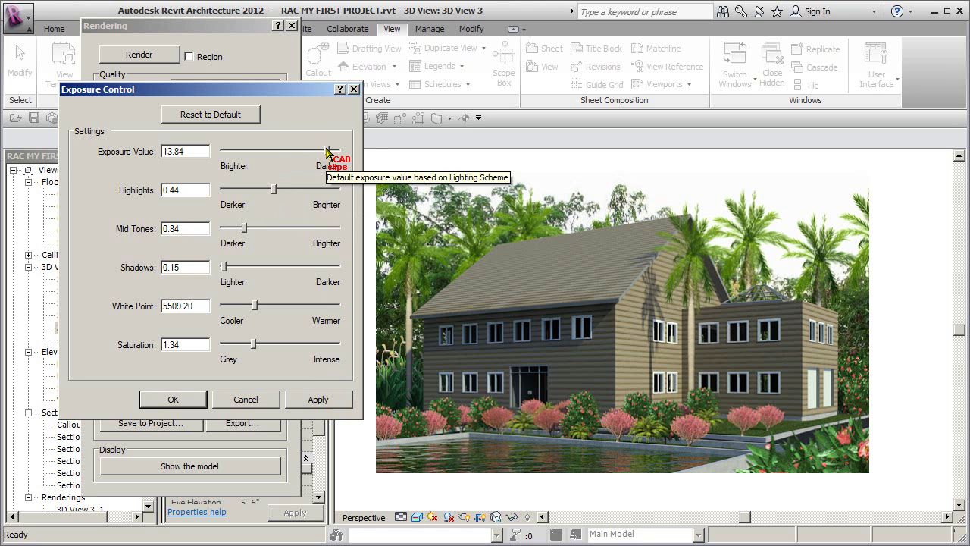
left_click(320, 399)
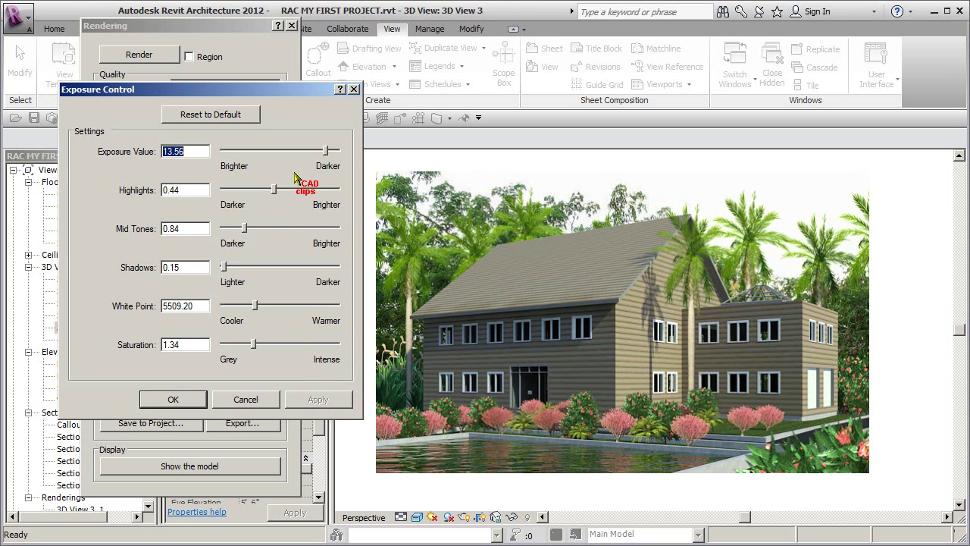
left_click(190, 399)
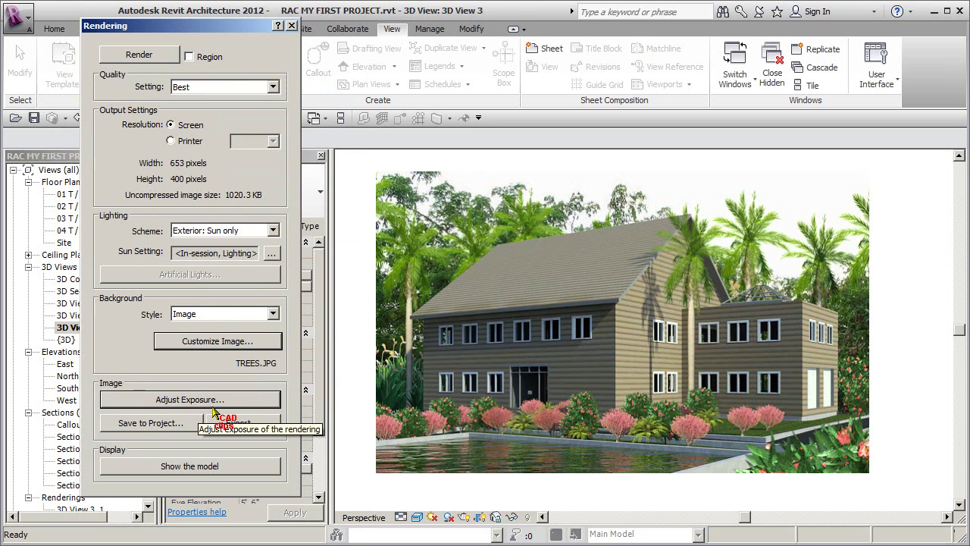
Step: Save the rendering into the project as 3D View 3_3
left_click(172, 426)
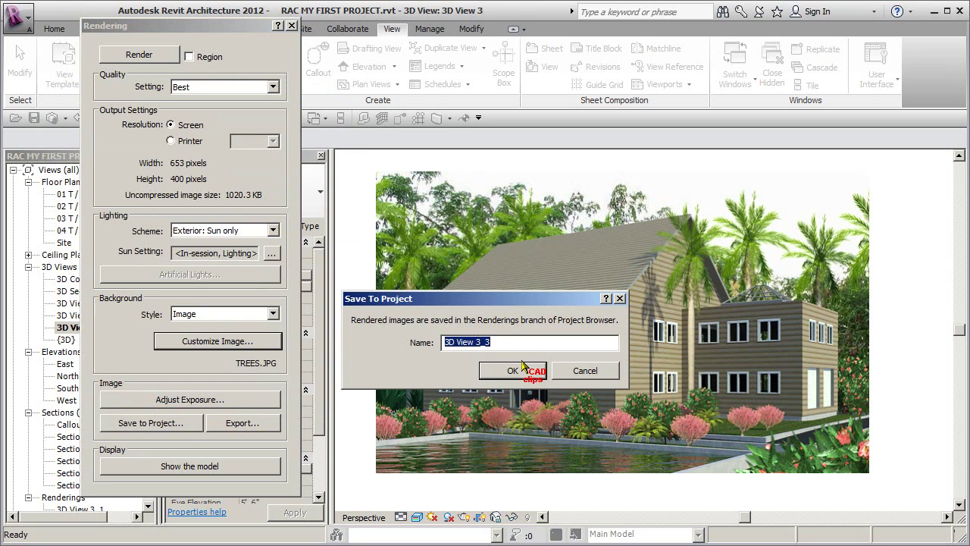
left_click(518, 368)
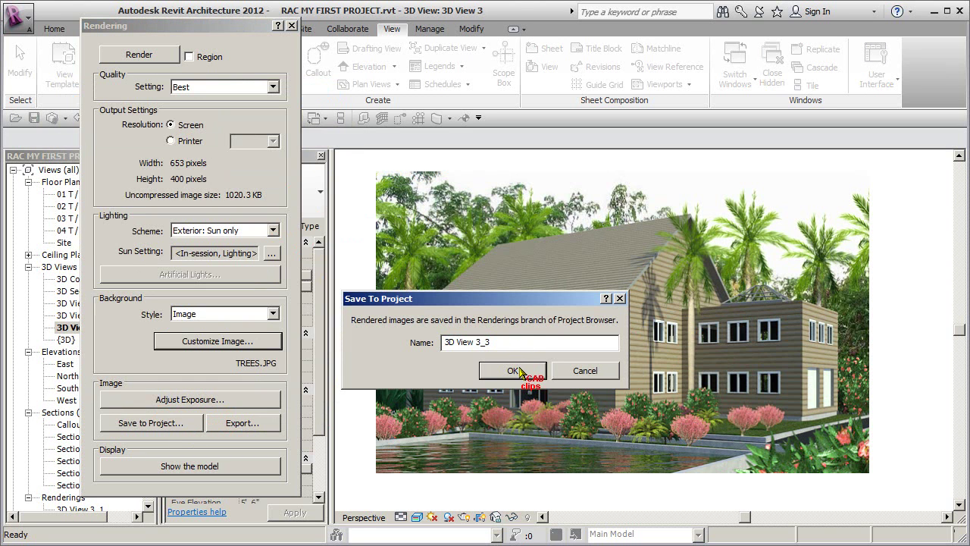
left_click(513, 371)
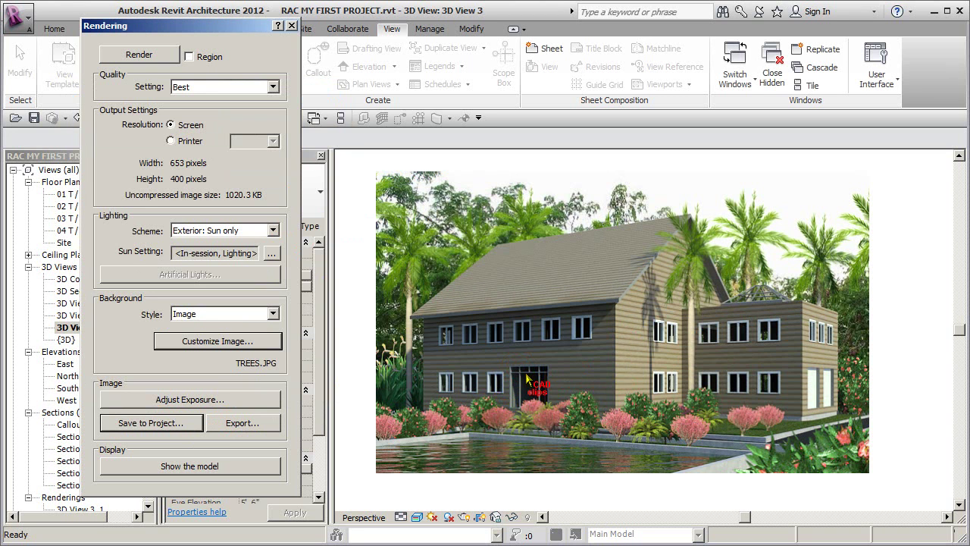
Step: Close the Rendering dialog and open the saved renderings 3D View 3_1, 3_2 and 3_3
left_click(291, 25)
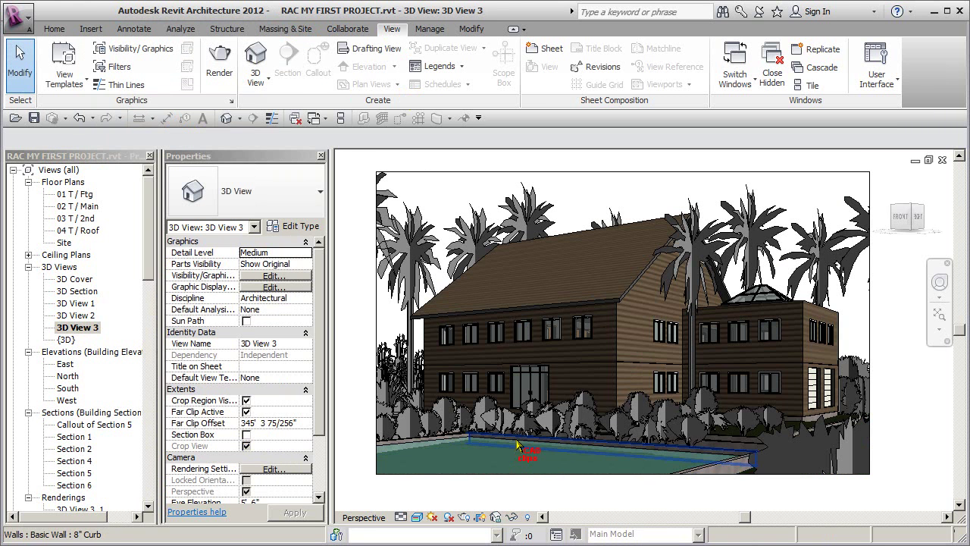
scroll(108, 410, "down", 4)
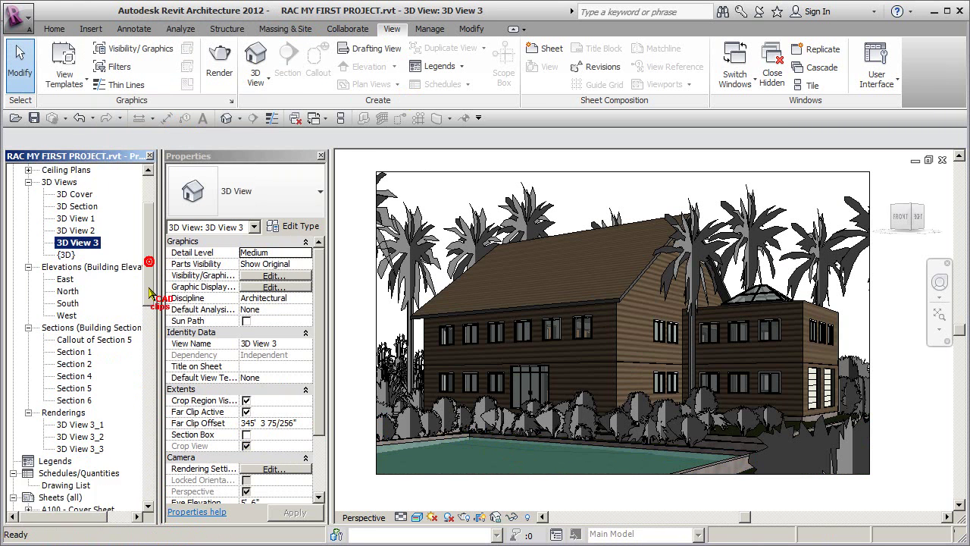
double_click(83, 364)
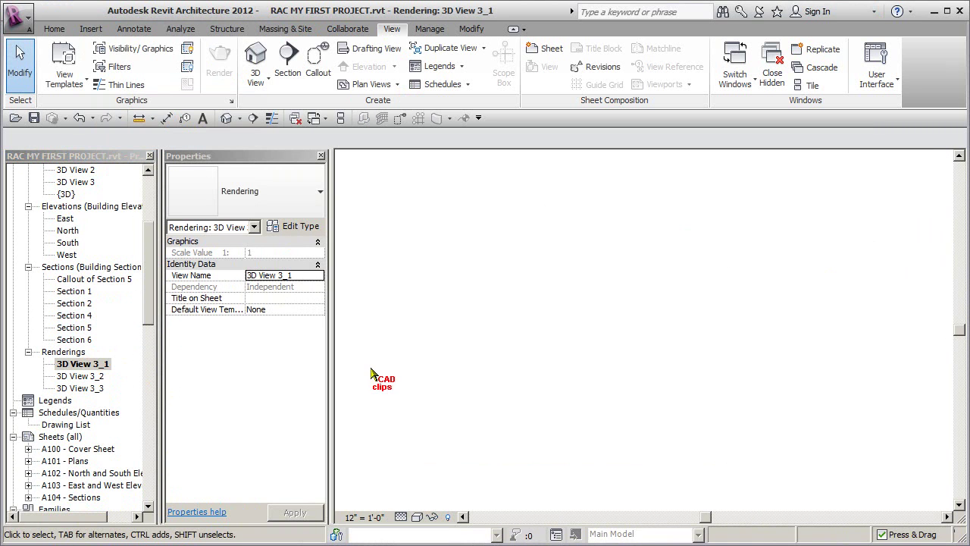
double_click(81, 376)
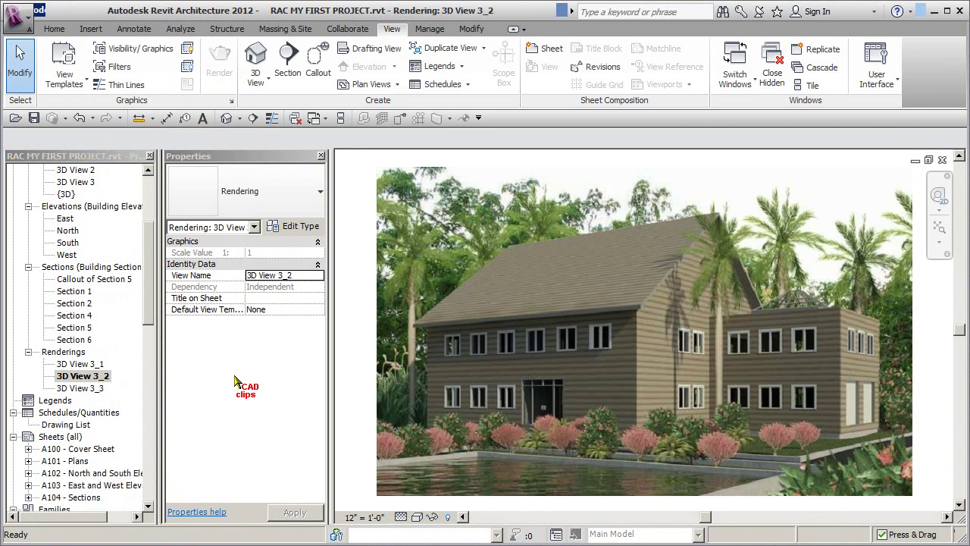
double_click(83, 388)
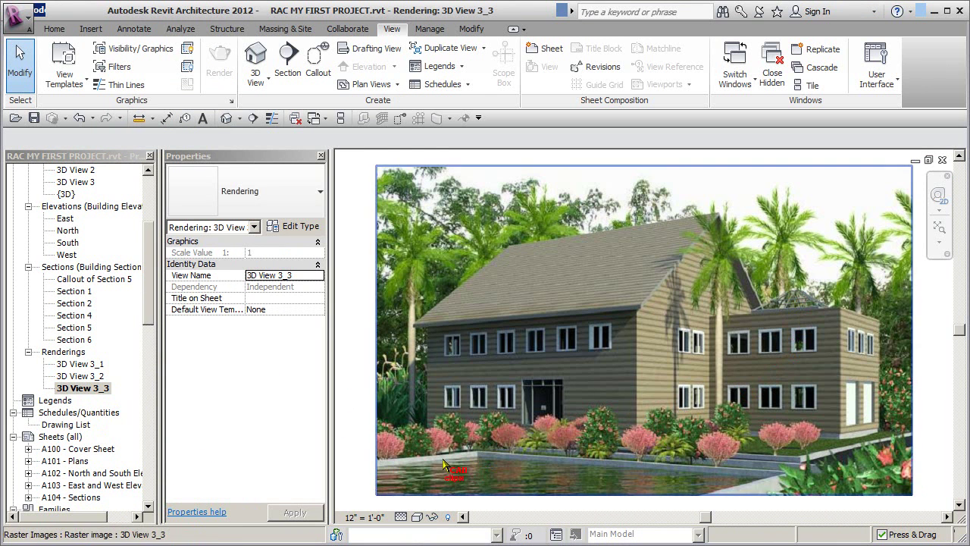
Step: Compare 3D View 3_2 against 3D View 3_3, ending on 3D View 3_2
double_click(94, 377)
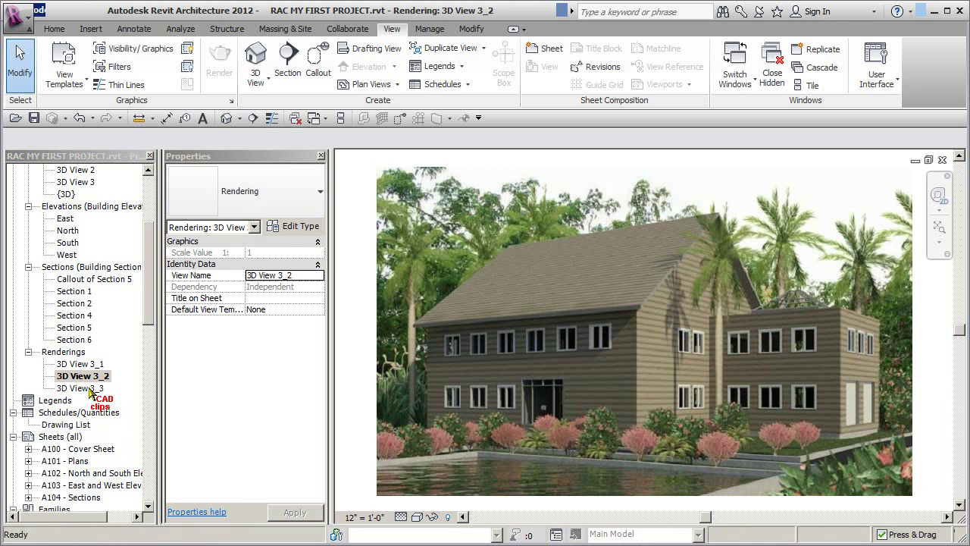
double_click(89, 388)
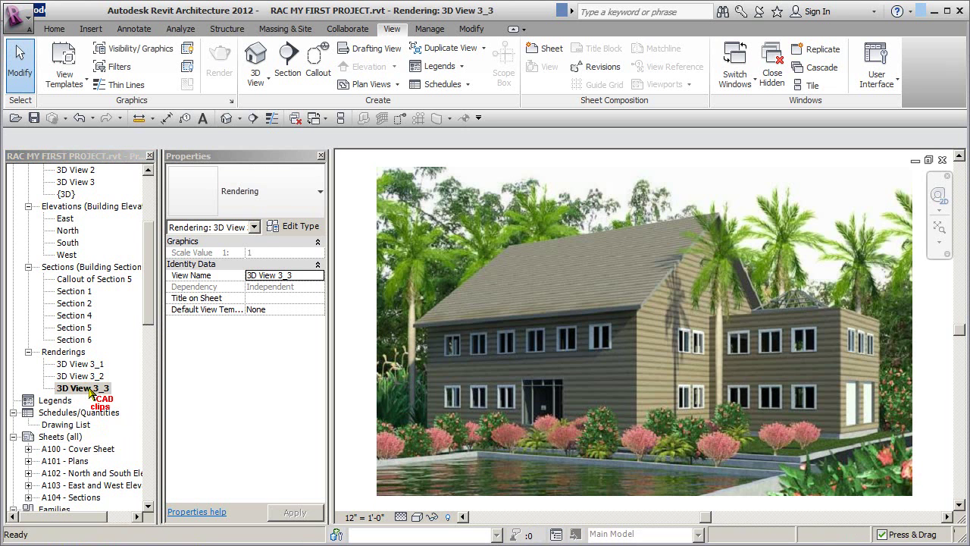
double_click(93, 377)
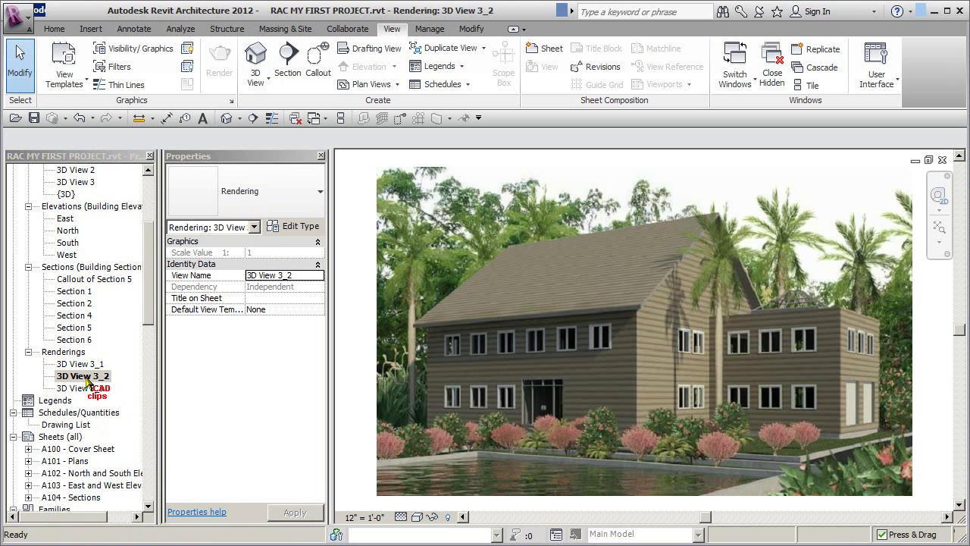
Step: Open the A100 Cover Sheet and delete the old 3D Cover house view
double_click(84, 449)
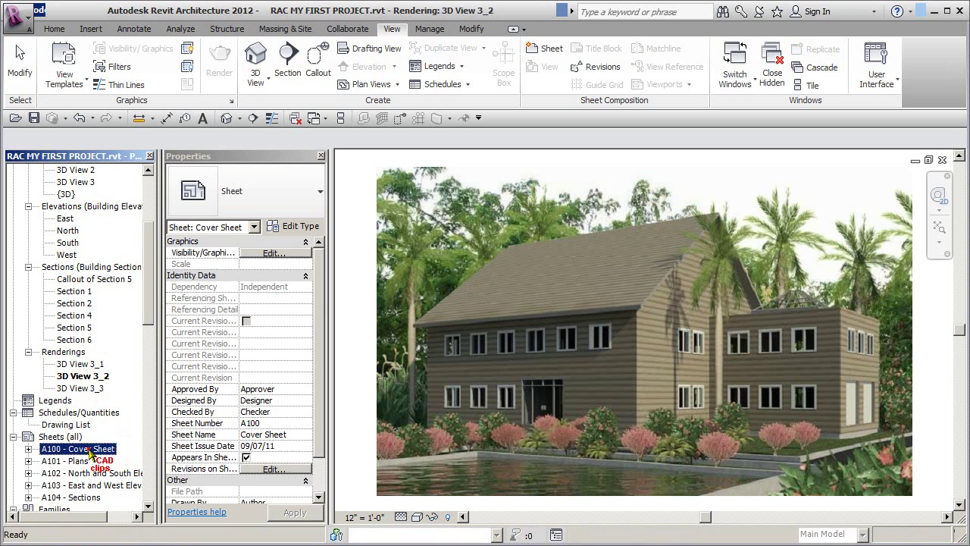
left_click(518, 374)
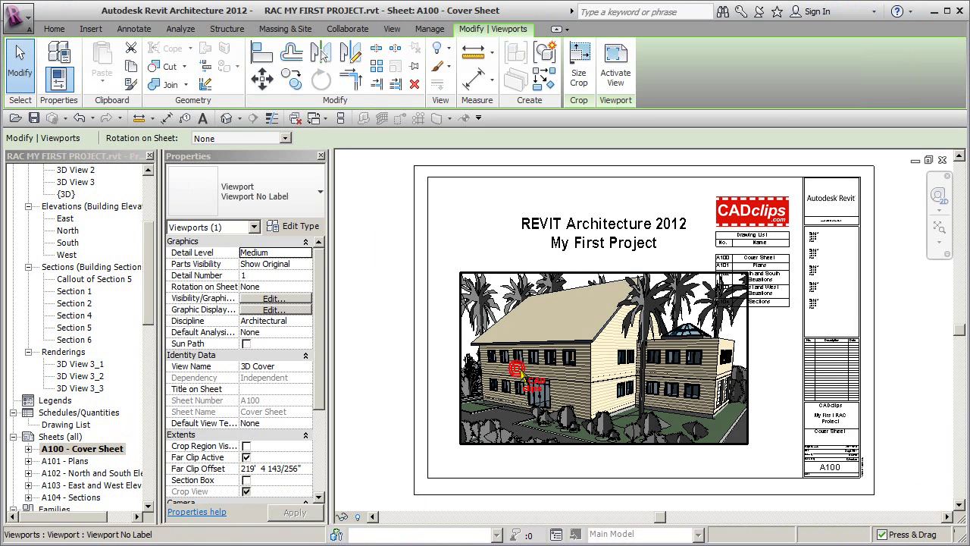
key("Delete")
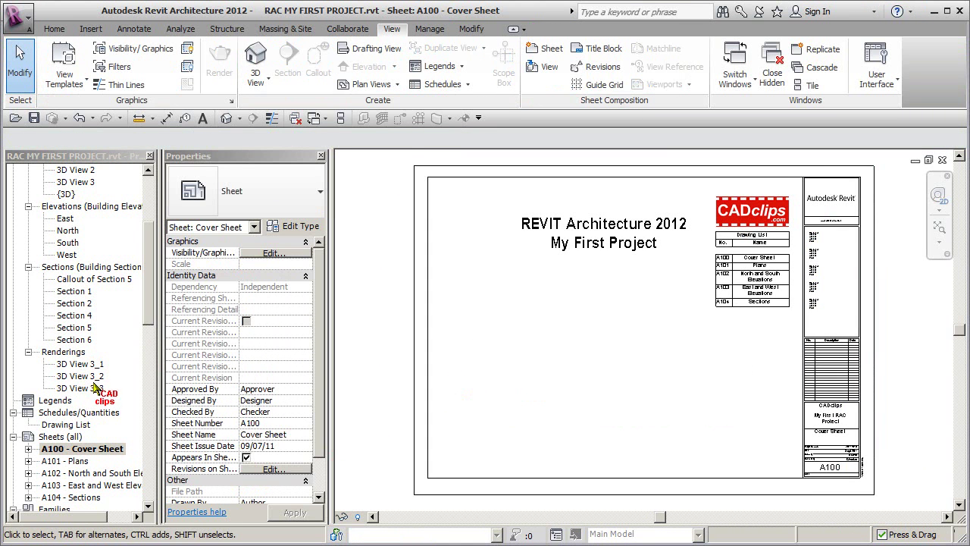
Step: Place 3D View 3_2 on the cover sheet as a small viewport below the title
left_click_drag(83, 376, 607, 372)
left_click(608, 353)
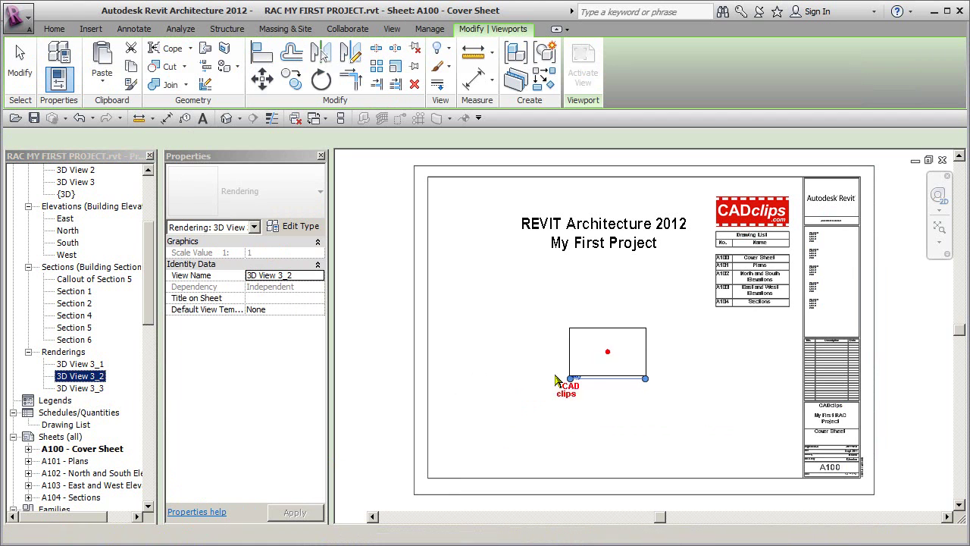
left_click(498, 416)
left_click(607, 352)
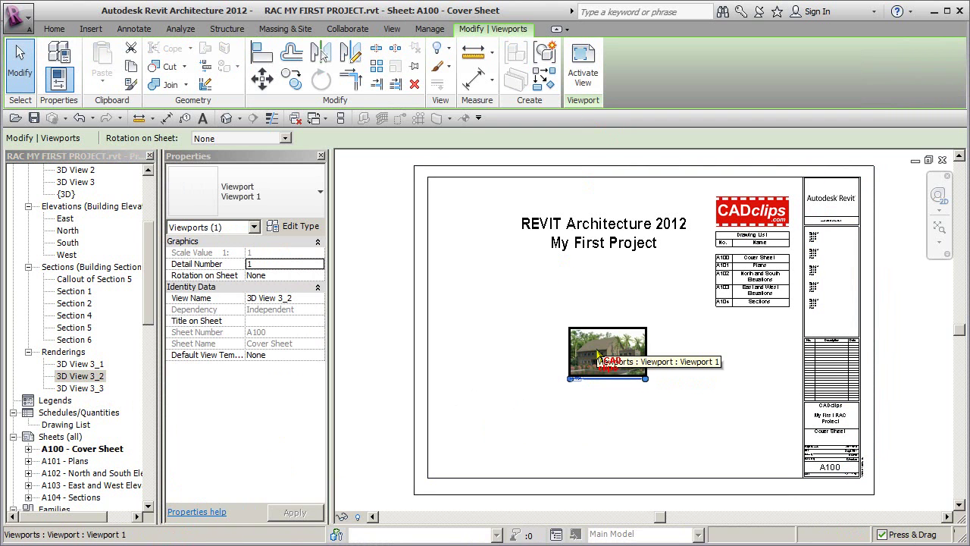
Step: In 3D View 3_2, enlarge the rendered house image by dragging its corner grip
double_click(88, 377)
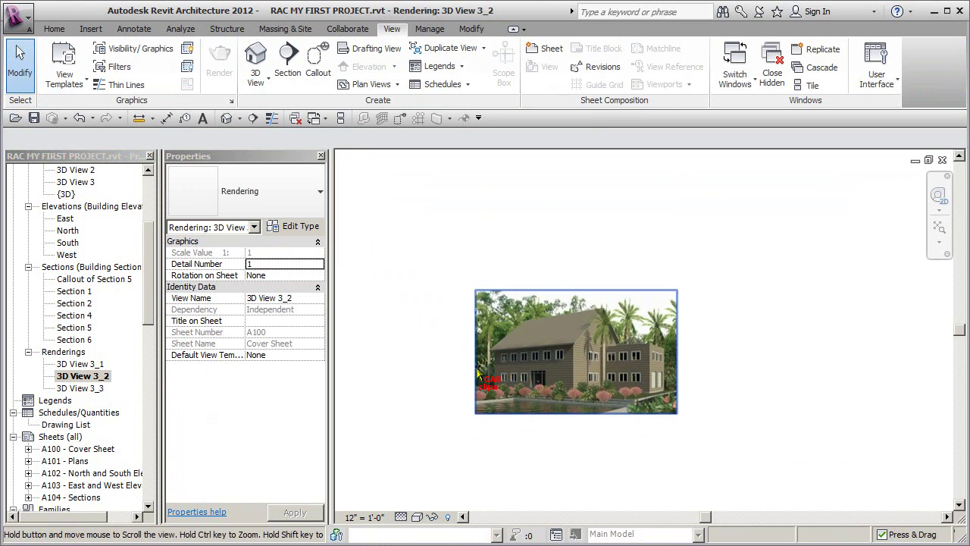
left_click(476, 374)
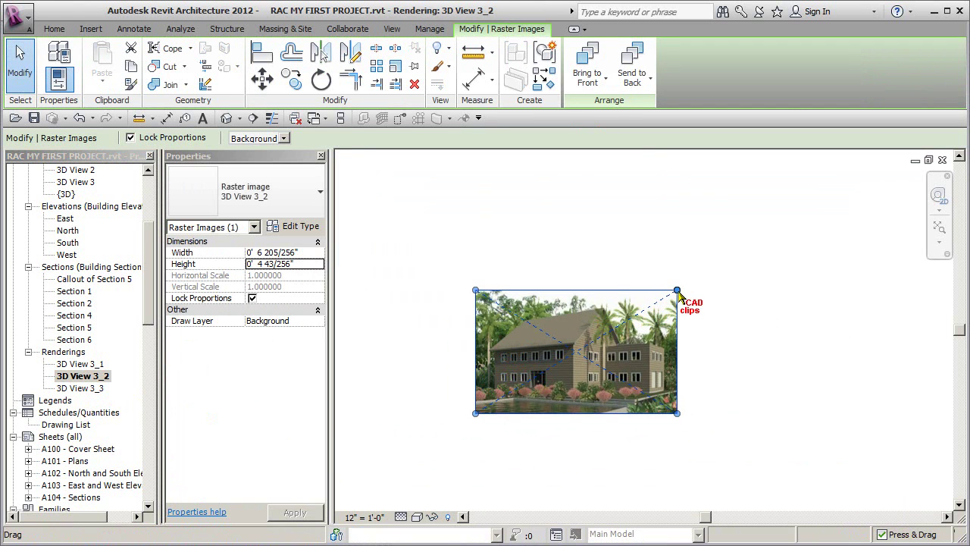
left_click_drag(677, 292, 864, 159)
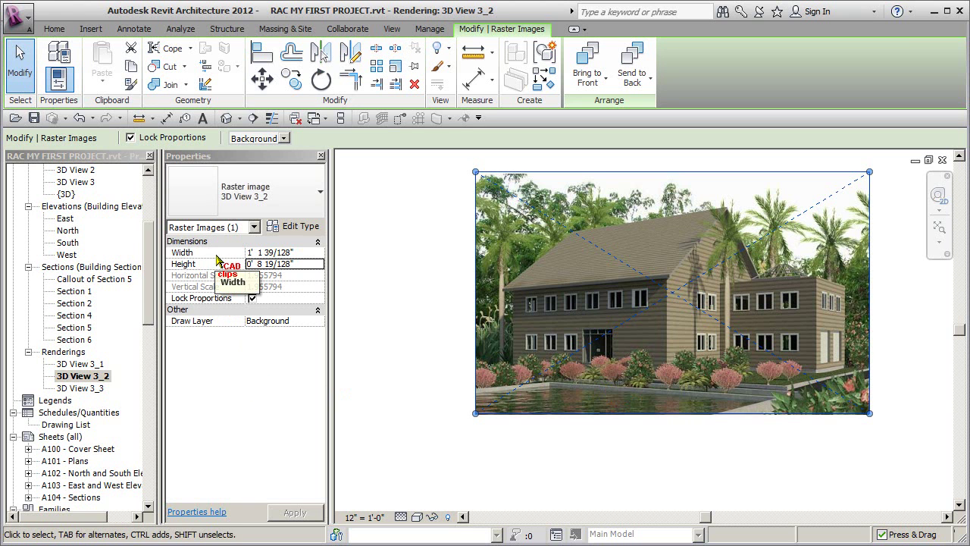
Step: Set the rendering image Width to 2' 0" in Properties and apply it
left_click_drag(304, 252, 245, 257)
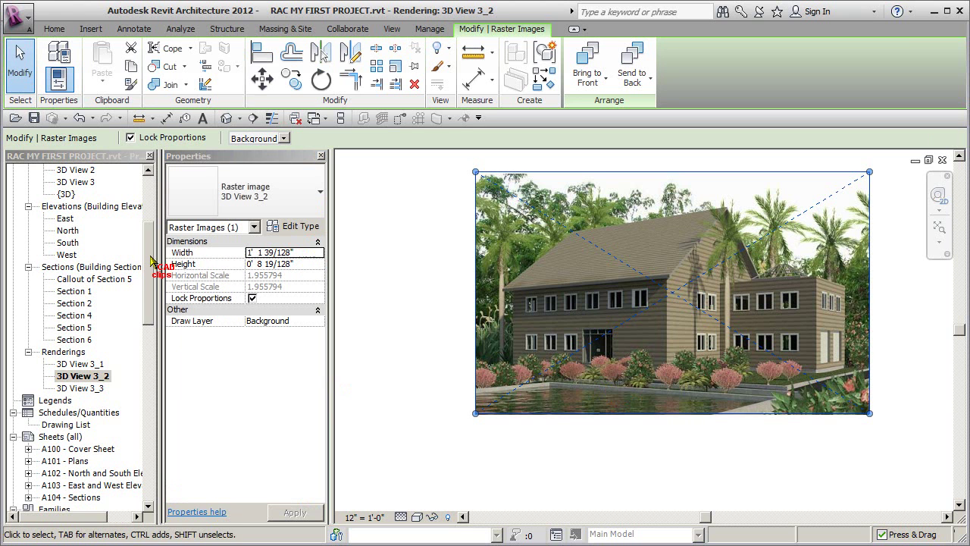
left_click(301, 252)
type("2")
key("Tab")
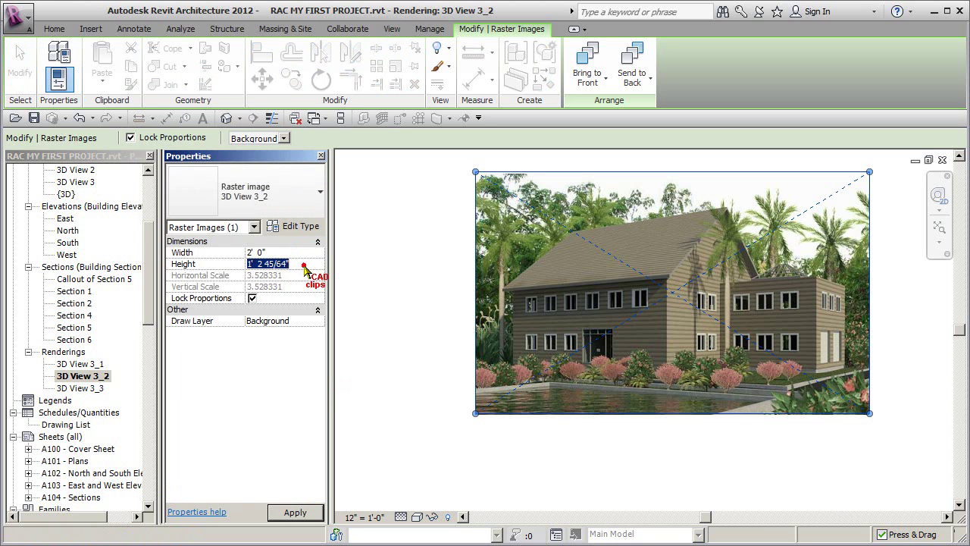
left_click(303, 513)
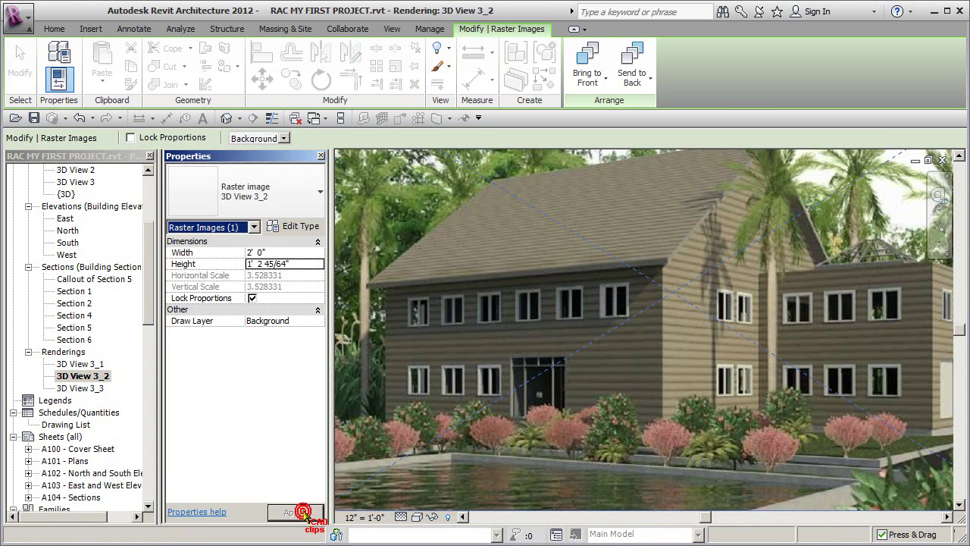
scroll(383, 424, "down", 3)
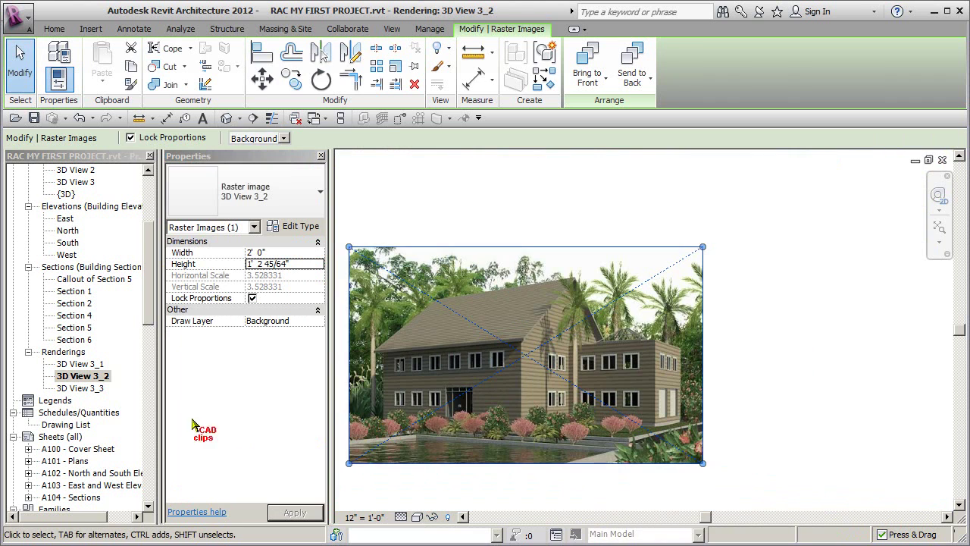
Step: On the A100 Cover Sheet, move the rendering down and left below the title
double_click(78, 449)
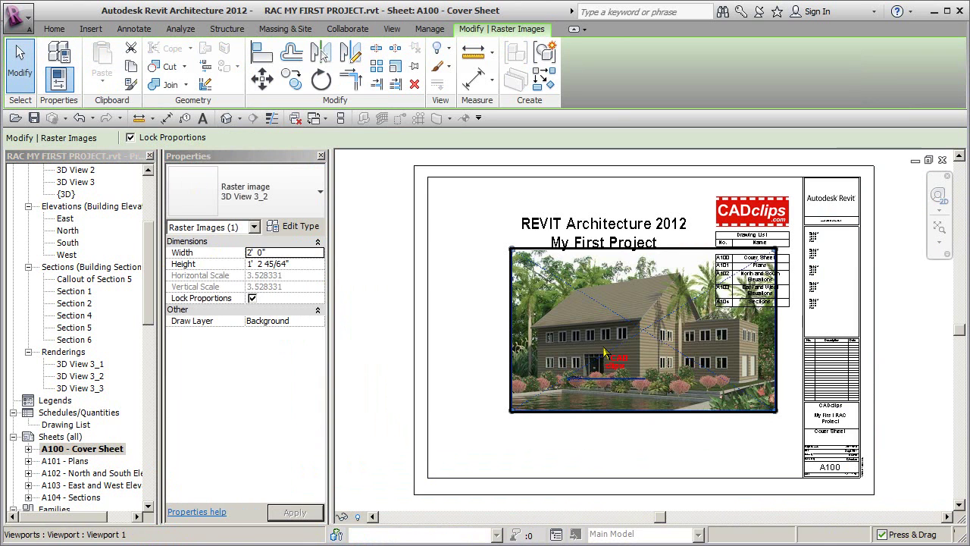
left_click_drag(636, 334, 614, 337)
key("Down")
key("Down")
key("Down")
key("Down")
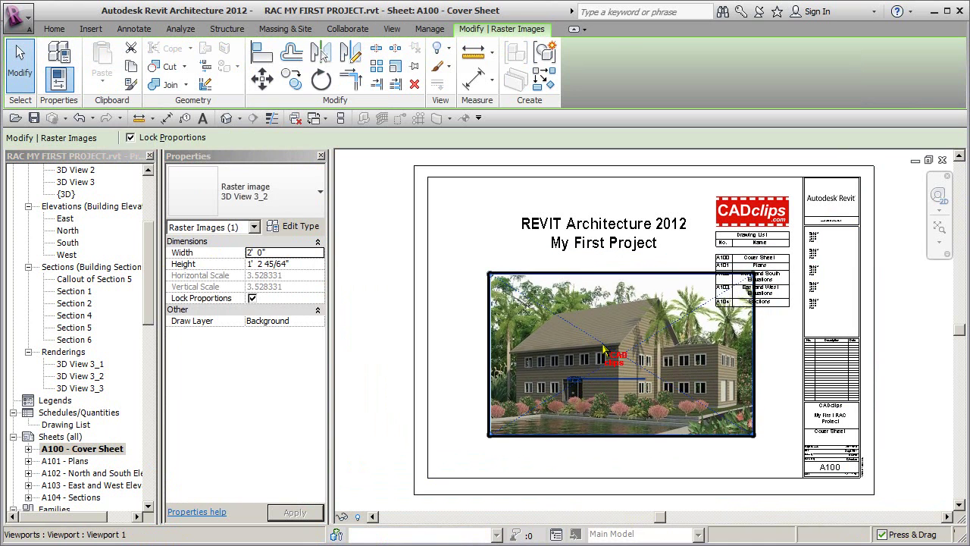
key("Left")
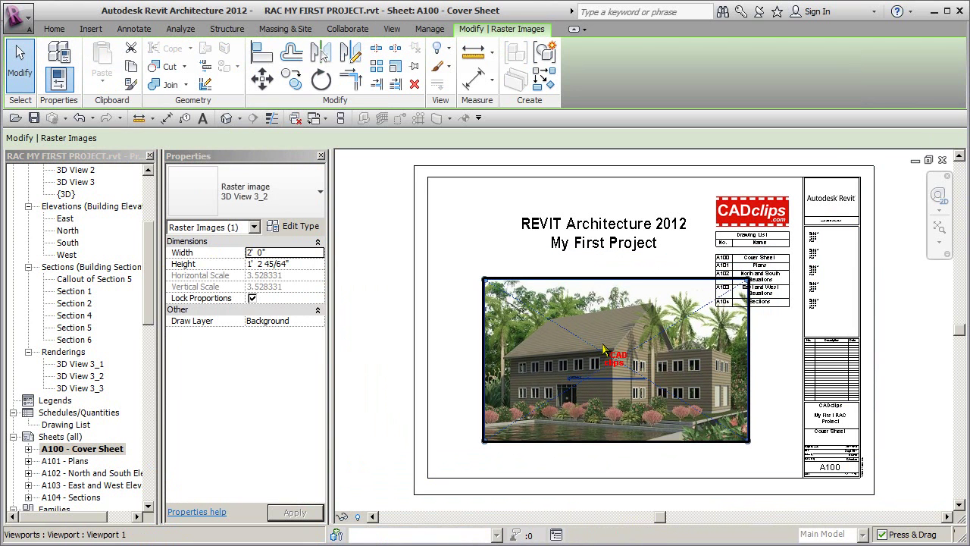
left_click_drag(604, 350, 601, 350)
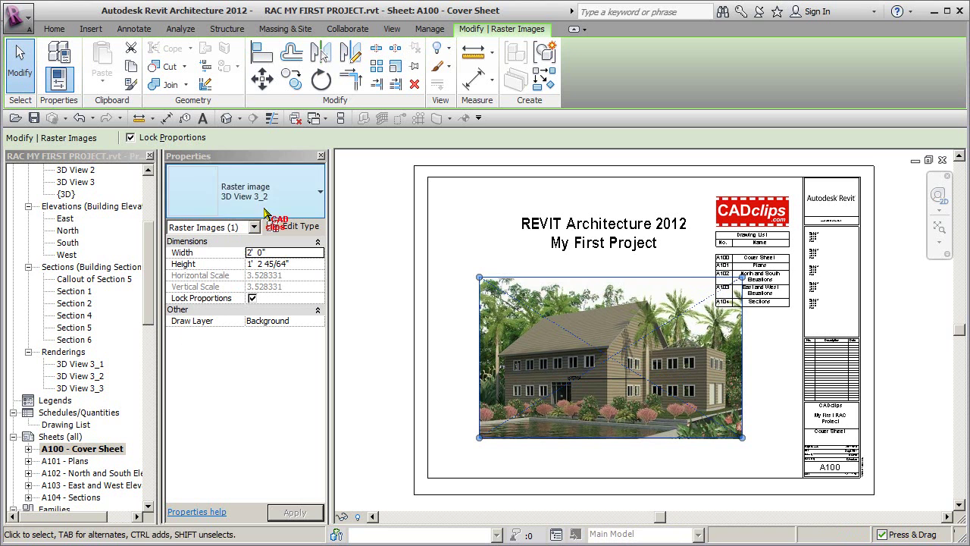
Step: Widen the rendering image to 2' 3" in Properties, apply, and deselect it
left_click(293, 252)
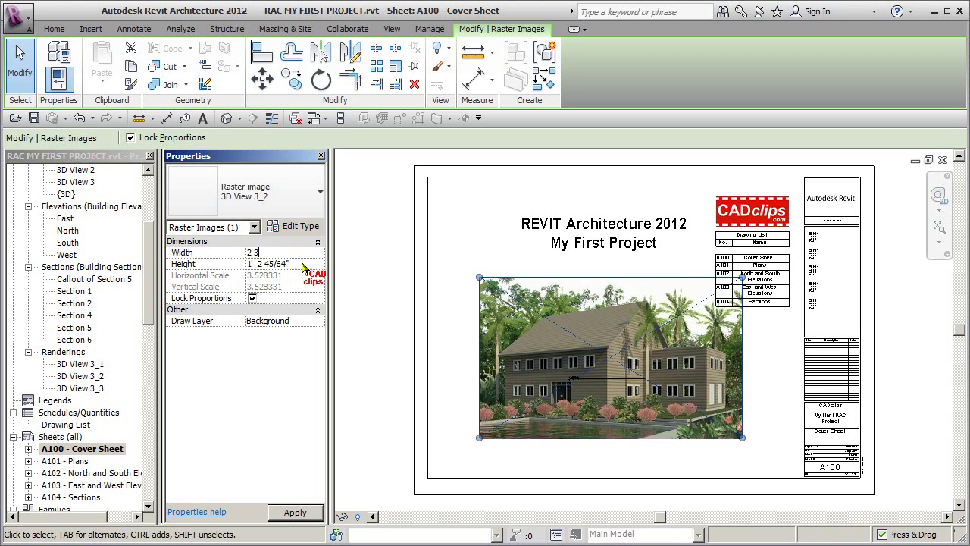
left_click(300, 265)
left_click(295, 512)
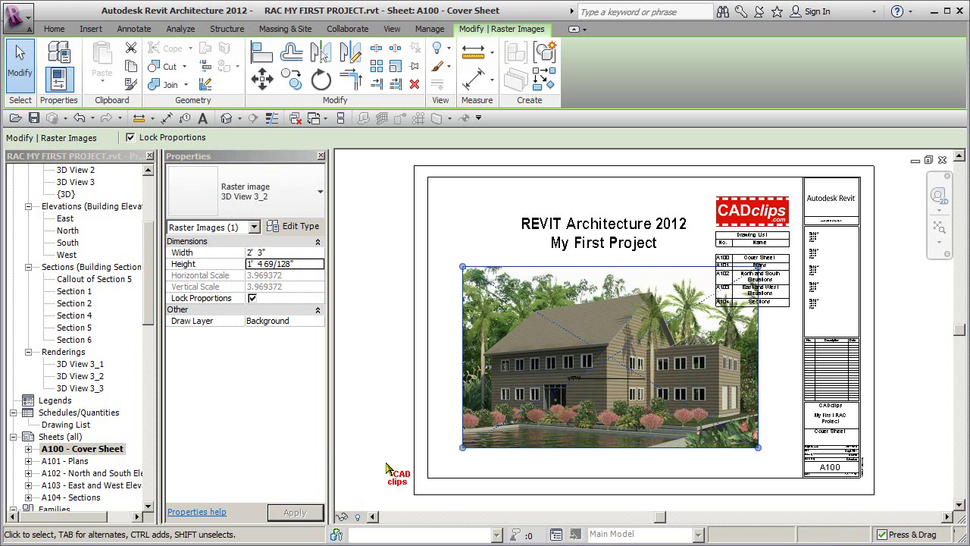
left_click(772, 426)
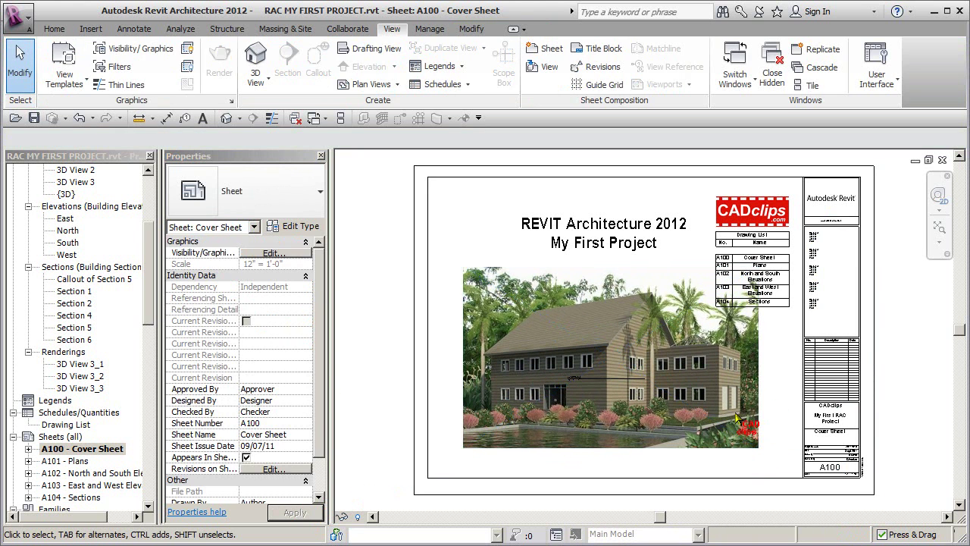
Step: Shrink the CADclips logo using its corner grip
left_click(595, 353)
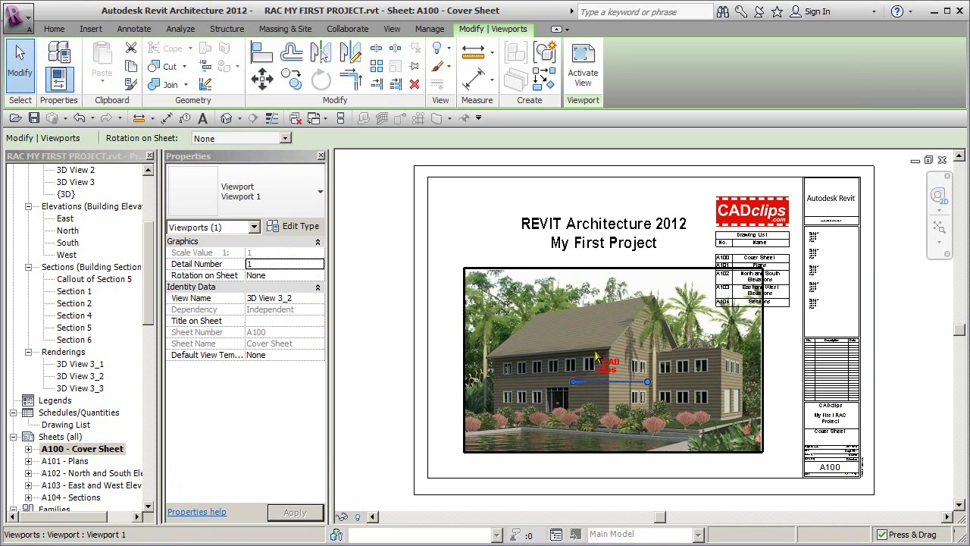
left_click(732, 214)
left_click_drag(791, 227, 779, 221)
scroll(784, 231, "up", 3)
scroll(784, 231, "up", 2)
Step: Nudge the Drawing List schedule upward beside the title
left_click(790, 244)
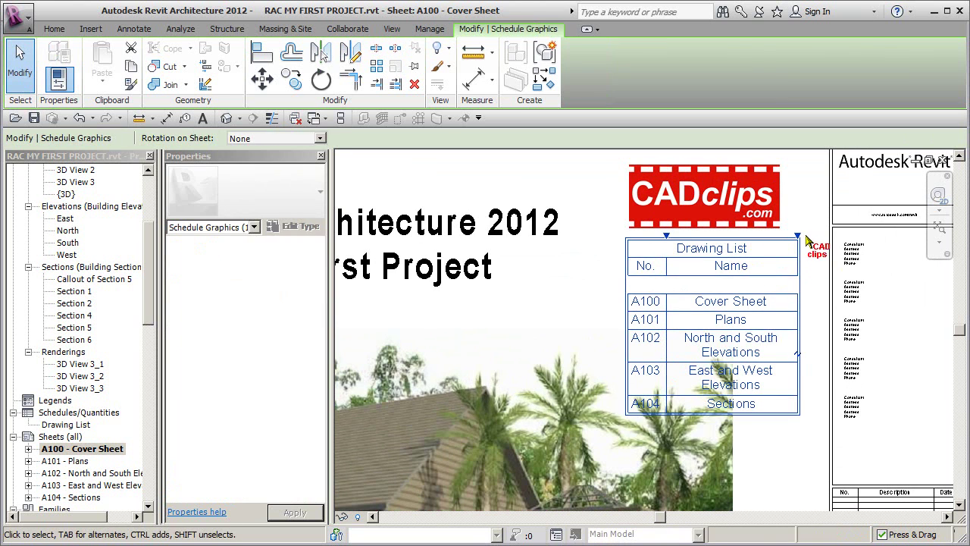
key("Escape")
left_click(799, 246)
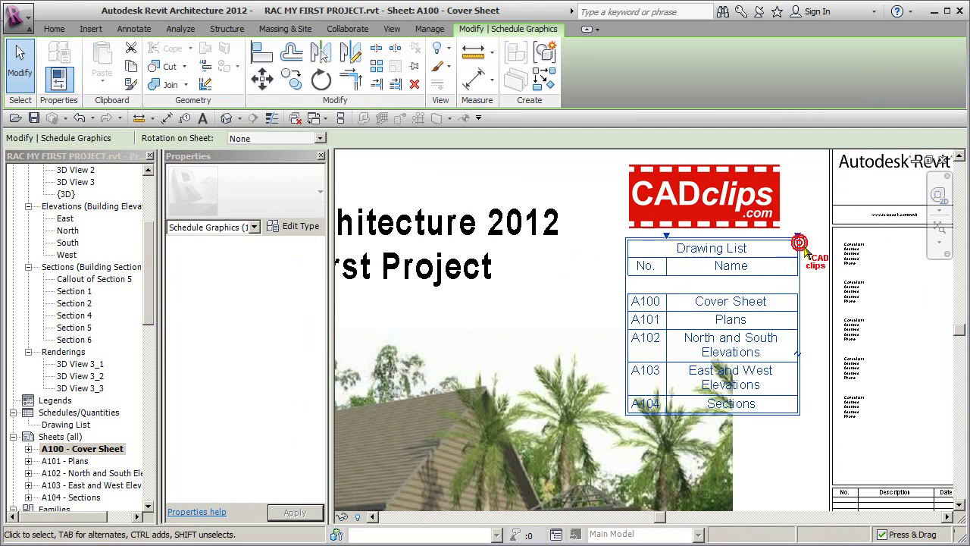
key("Up")
key("Up")
key("Up")
key("Up")
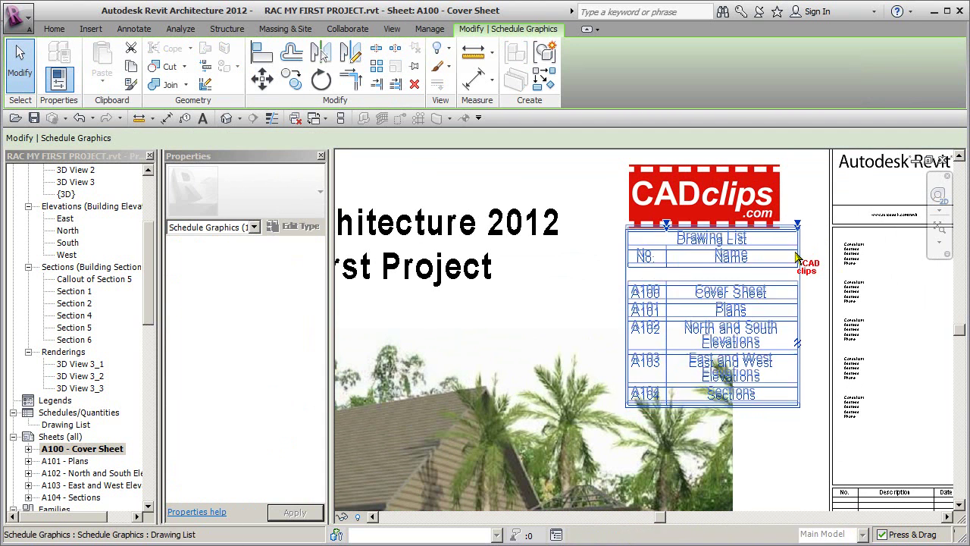
key("Up")
key("Up")
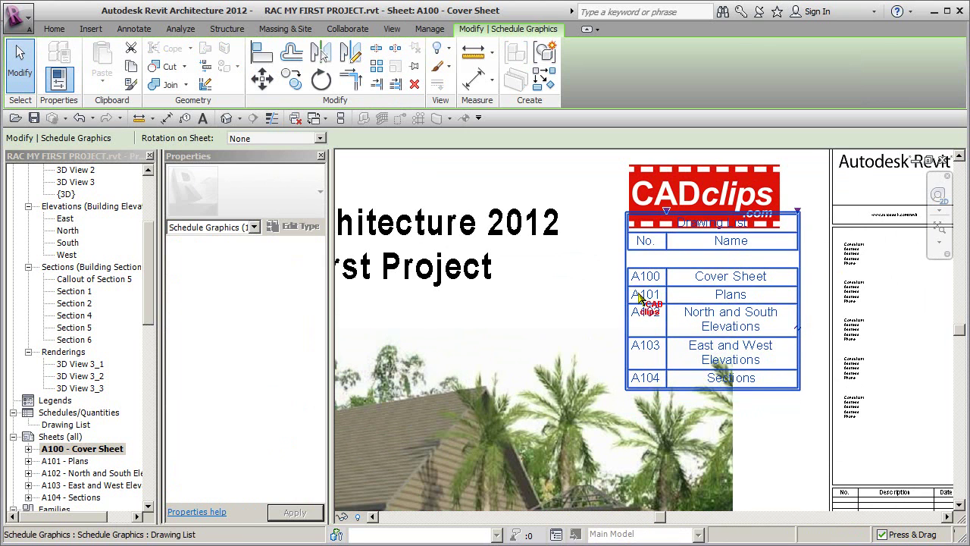
left_click(797, 210)
left_click(799, 217)
left_click(797, 212)
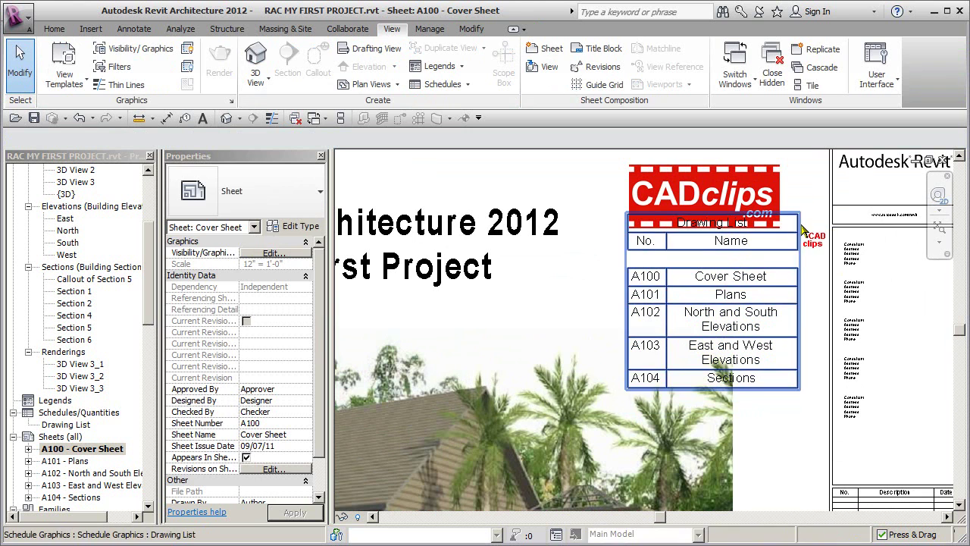
left_click(799, 221)
Step: Widen the Drawing List Name column so entries stop wrapping, and shift it left
left_click_drag(799, 217, 830, 211)
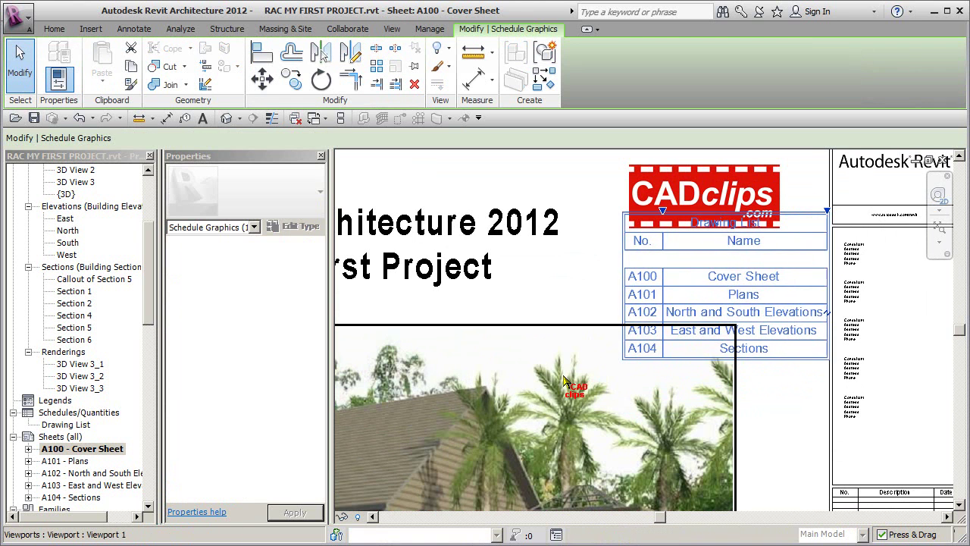
key("Left")
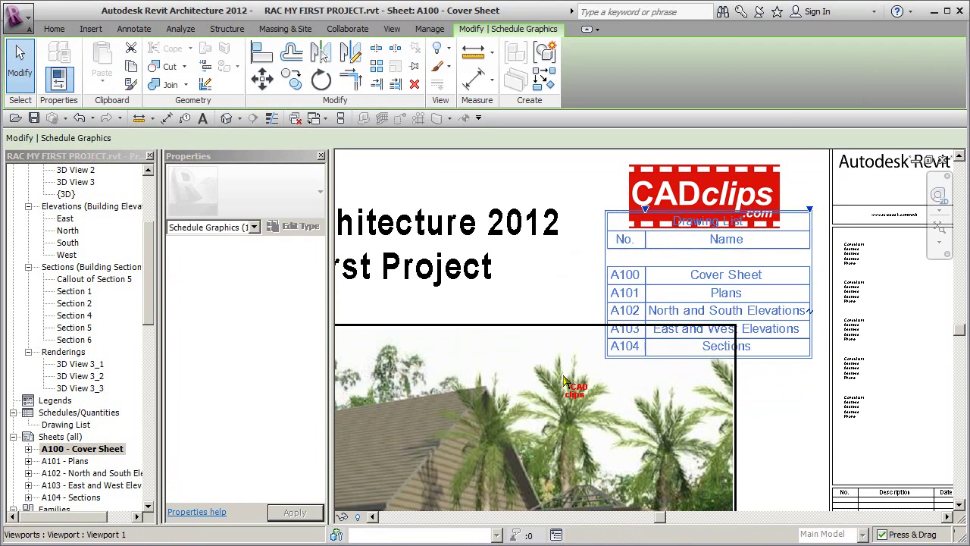
key("Escape")
scroll(557, 360, "down", 3)
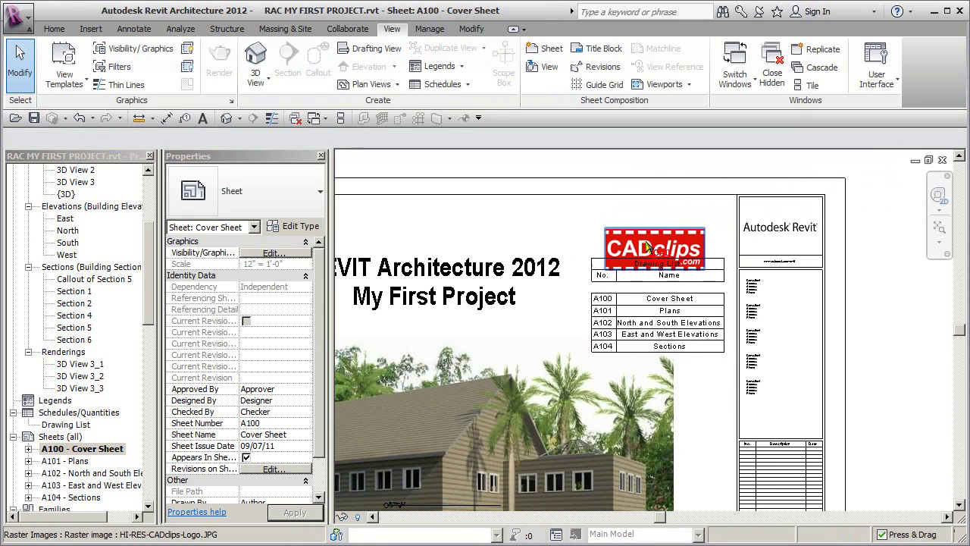
Step: Shrink the CADclips logo further and position it above the Drawing List
left_click(693, 241)
left_click_drag(705, 230, 662, 235)
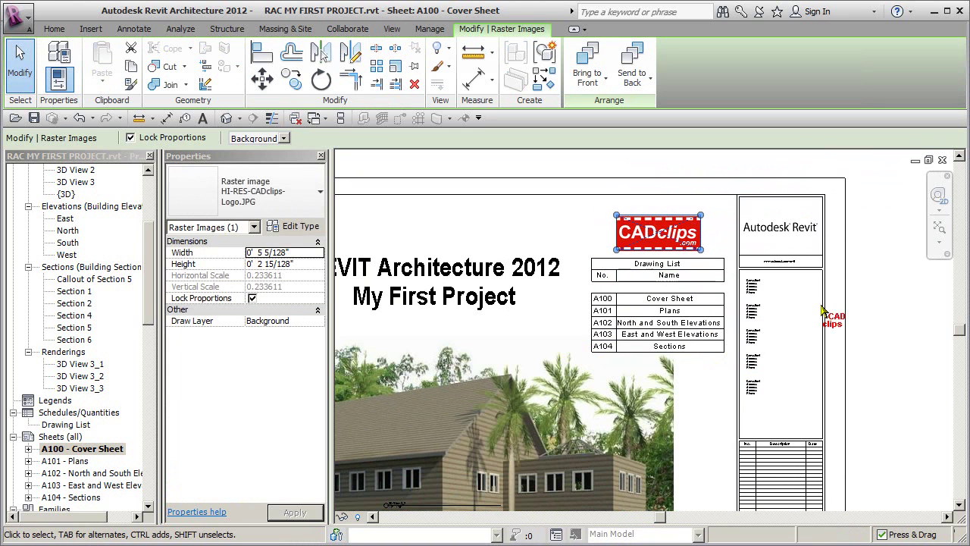
scroll(820, 347, "down", 2)
middle_click_drag(820, 348, 769, 392)
scroll(747, 387, "up", 1)
left_click(904, 347)
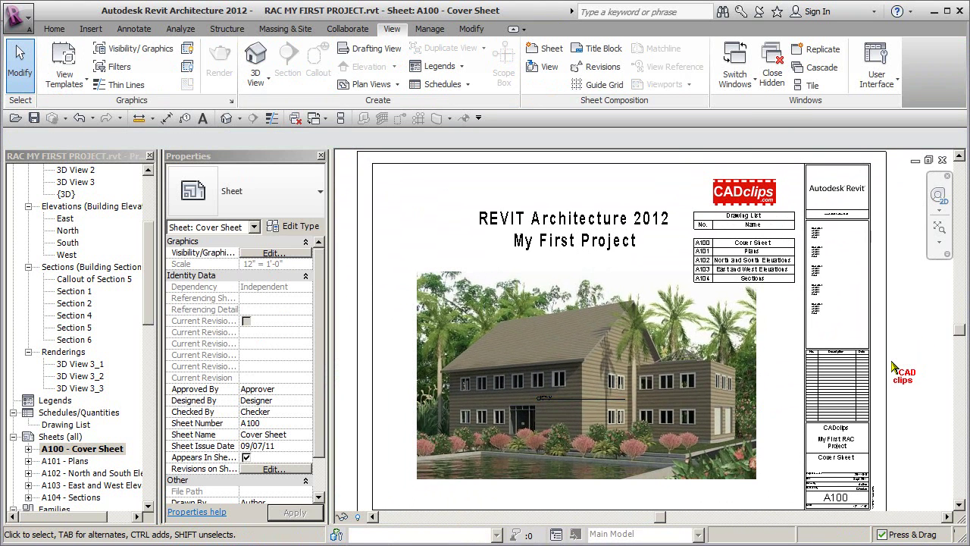